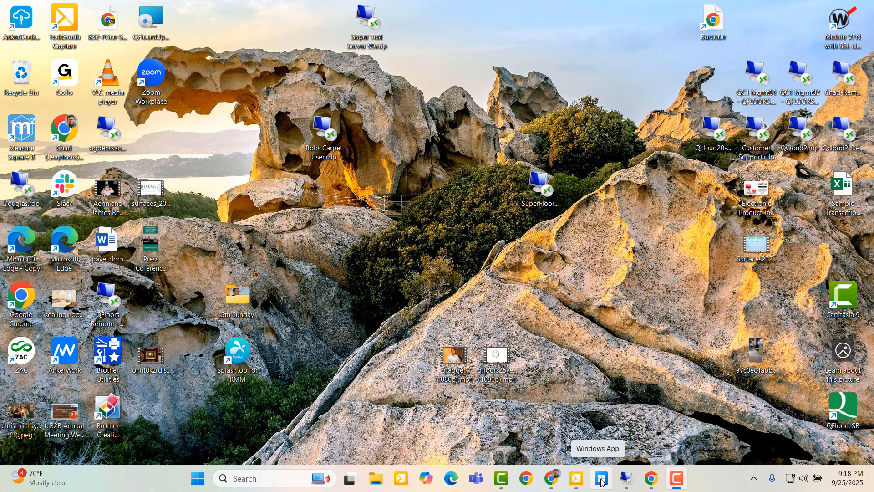
Bring the Windows App window forward, showing QFloors X under QCloud (Production) Environment
{"action": "left_click", "coordinate": [601, 479]}
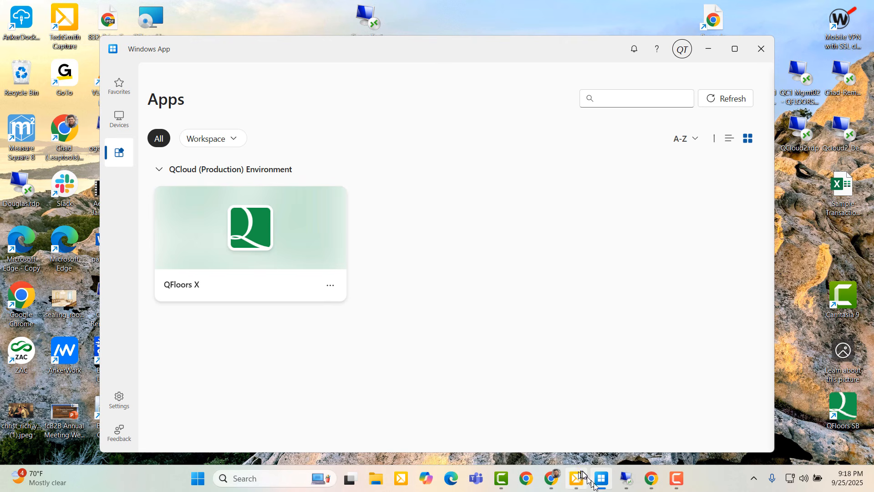
{"action": "mouse_move", "coordinate": [596, 485]}
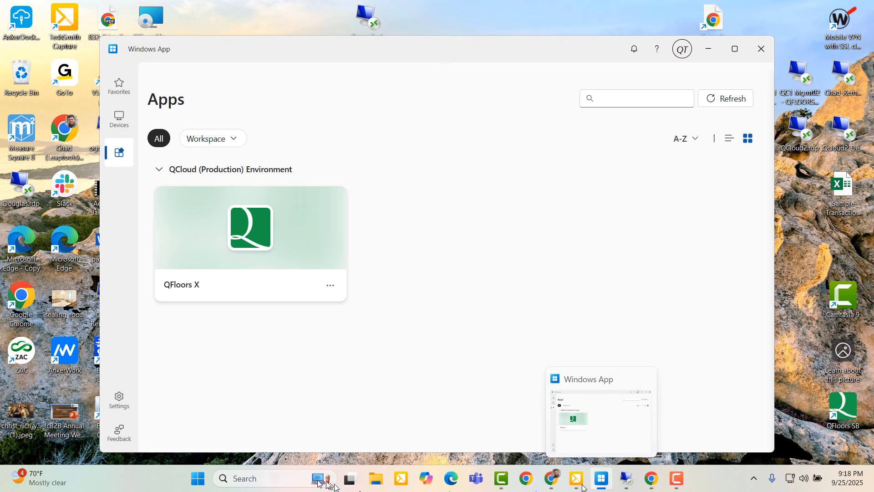
Unpin Windows App from the taskbar through Windows Search, then close the Windows App window
{"action": "left_click", "coordinate": [265, 478]}
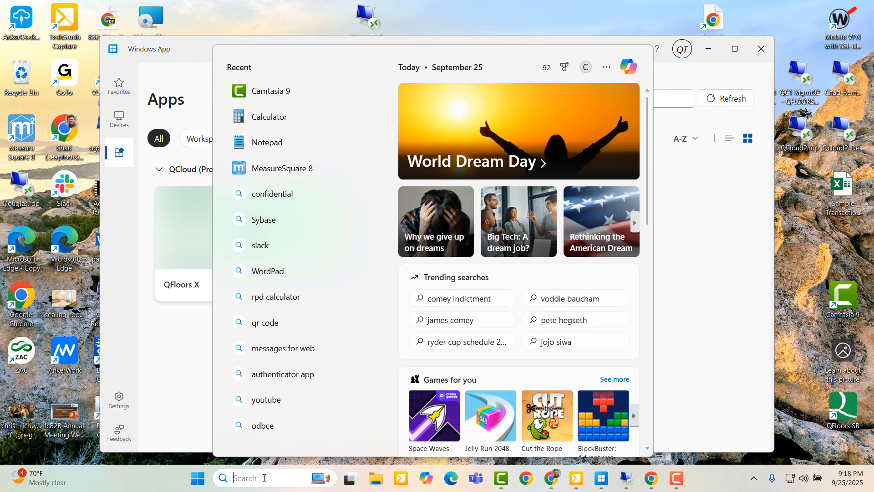
{"action": "type", "text": "Wind"}
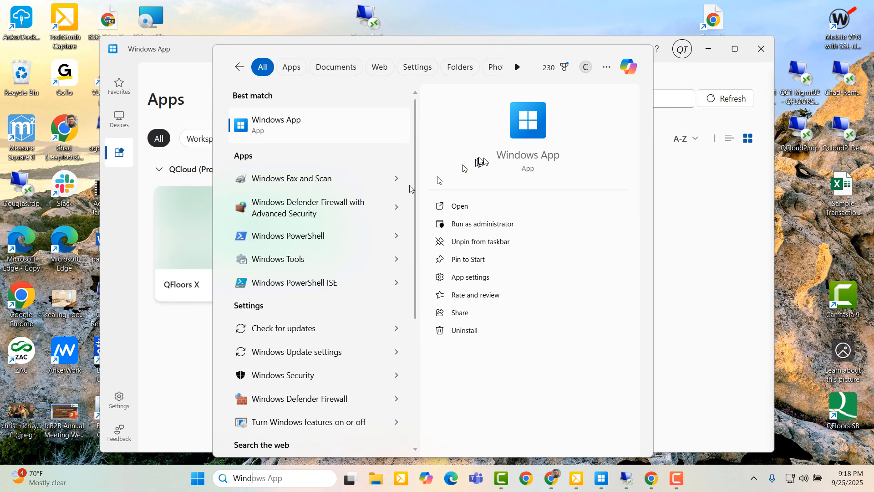
{"action": "right_click", "coordinate": [525, 129]}
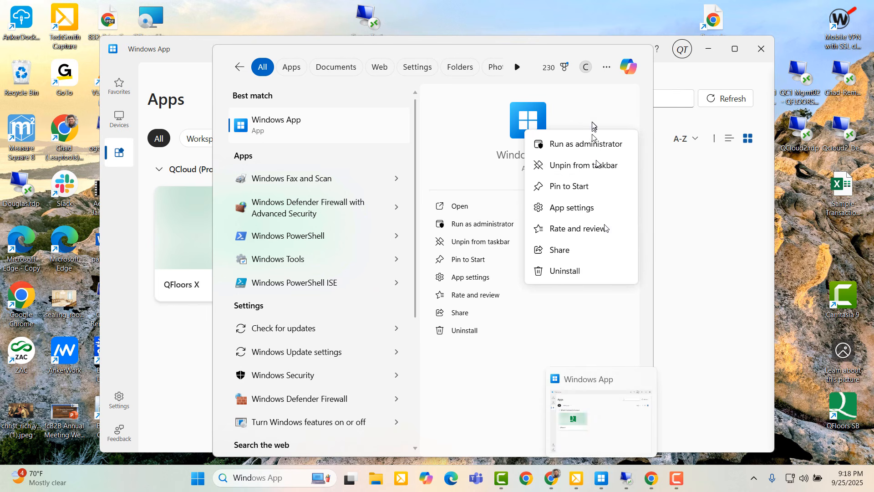
{"action": "left_click", "coordinate": [580, 166]}
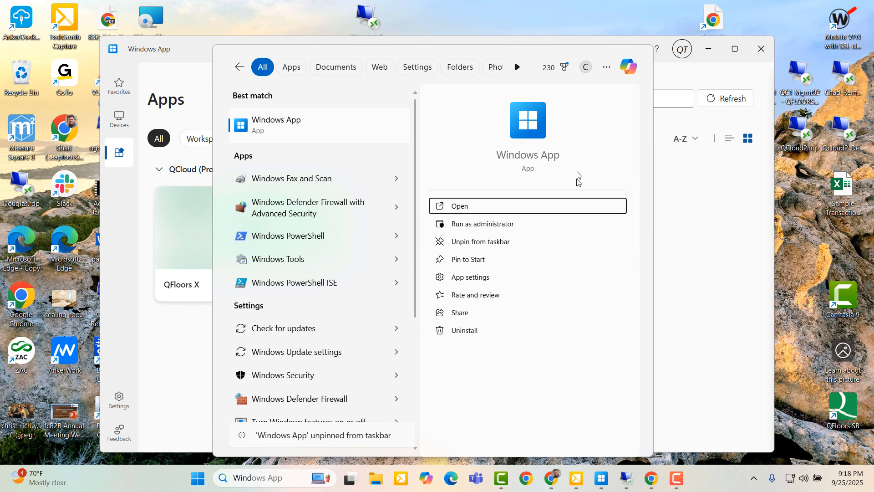
{"action": "left_click", "coordinate": [688, 253]}
{"action": "left_click", "coordinate": [756, 54]}
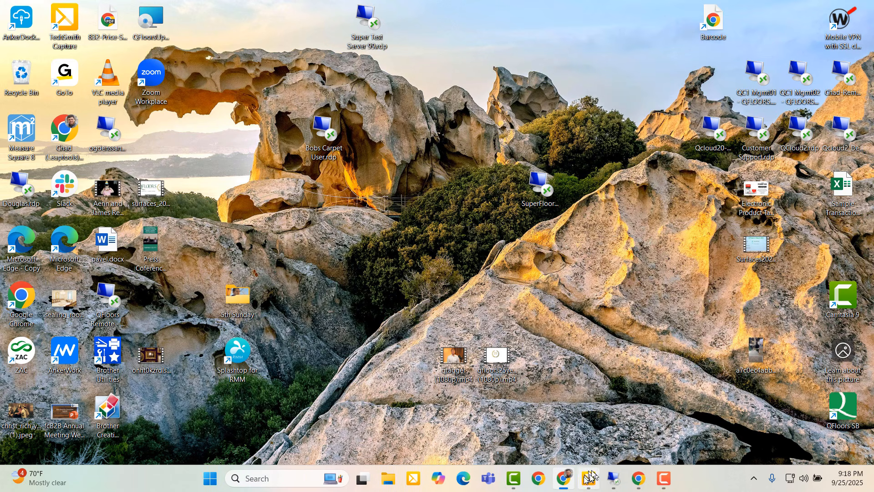
Search for Windows App again and pin it back to the taskbar
{"action": "left_click", "coordinate": [273, 477]}
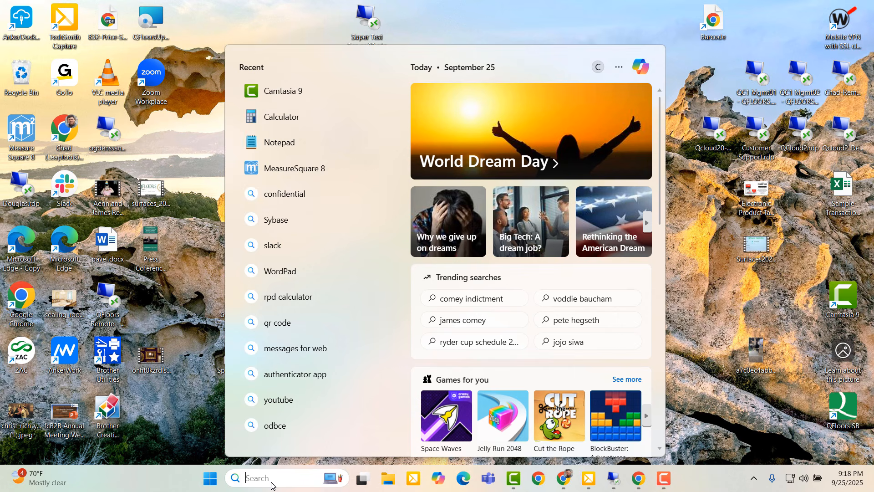
{"action": "type", "text": "windo"}
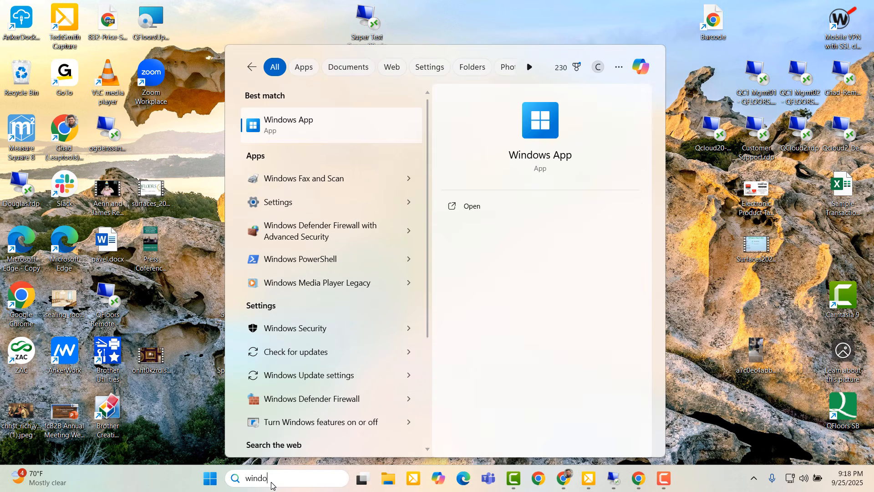
{"action": "right_click", "coordinate": [526, 133]}
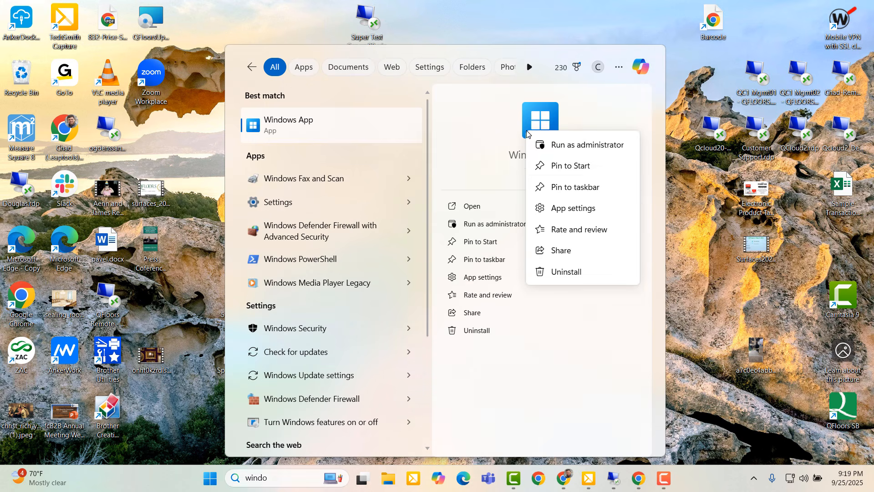
{"action": "left_click", "coordinate": [556, 188]}
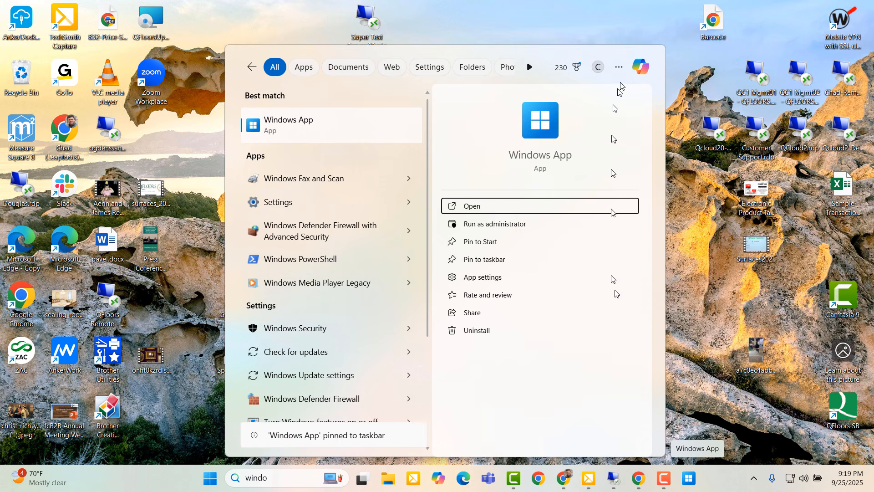
{"action": "left_click", "coordinate": [687, 179]}
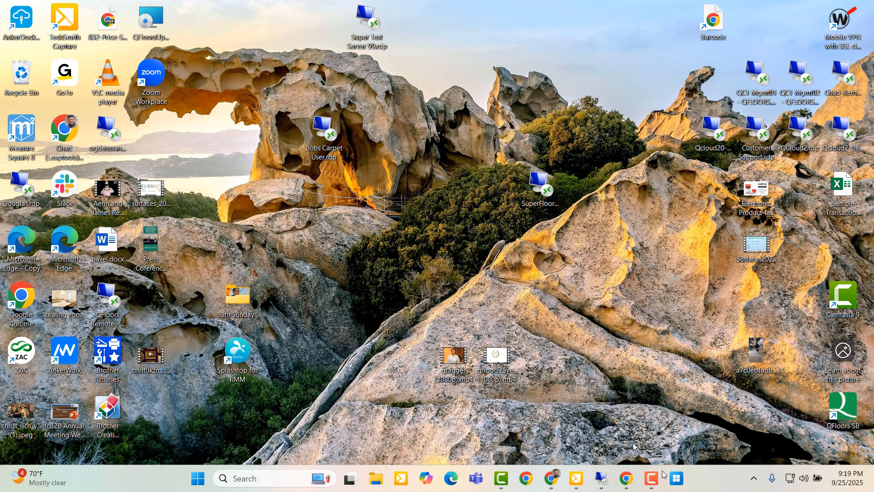
Launch Windows App from its pinned taskbar icon and show the signed-in accounts list
{"action": "left_click", "coordinate": [676, 478]}
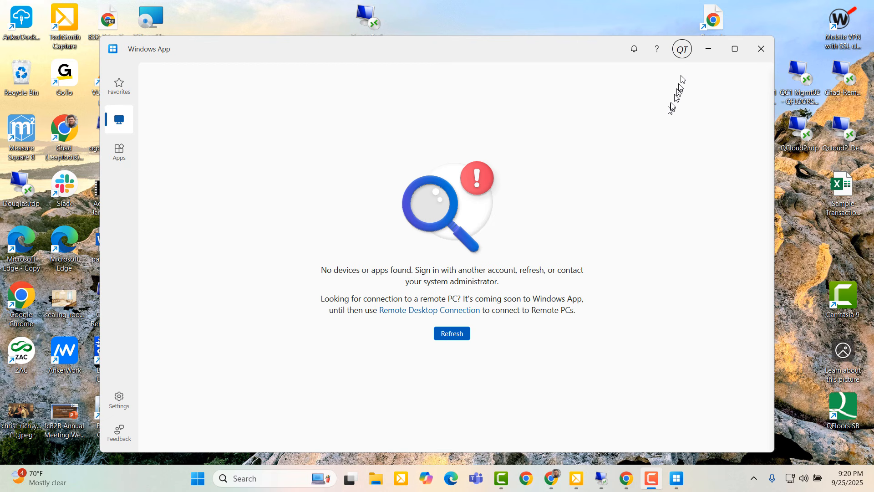
{"action": "left_click", "coordinate": [685, 53]}
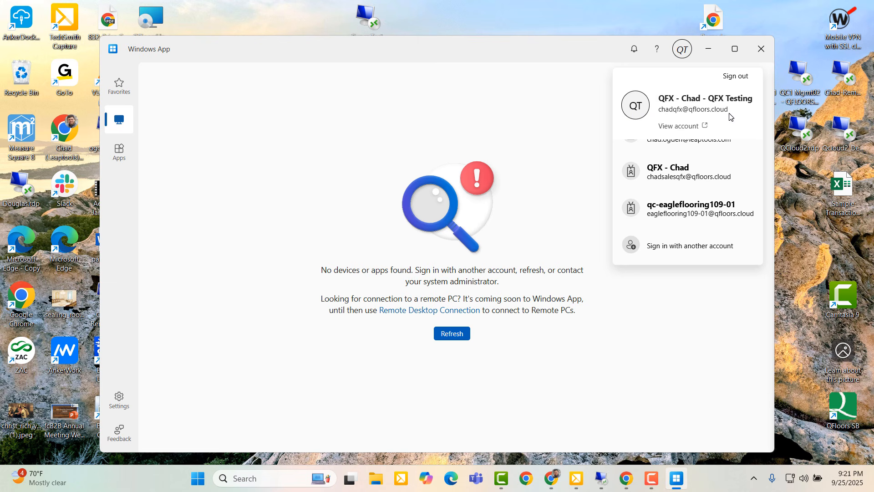
Dismiss the account list so the Devices page shows 'No devices or apps found'
{"action": "left_click", "coordinate": [531, 112]}
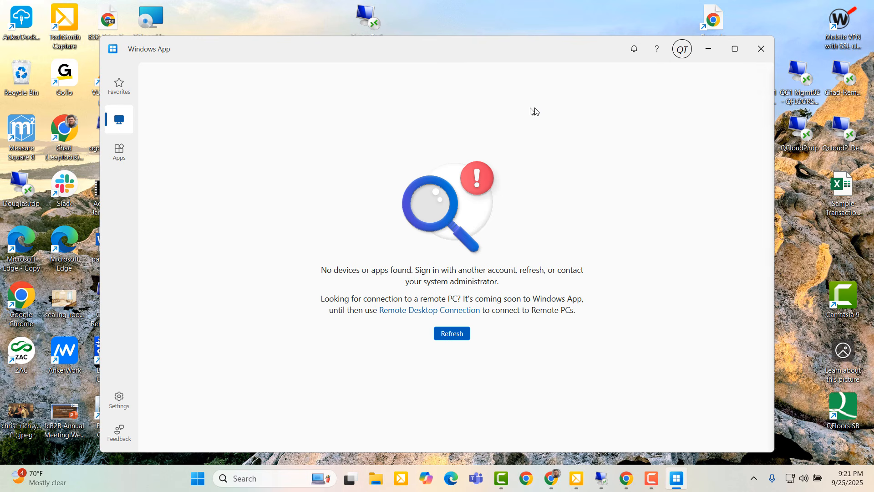
{"action": "left_click", "coordinate": [682, 54]}
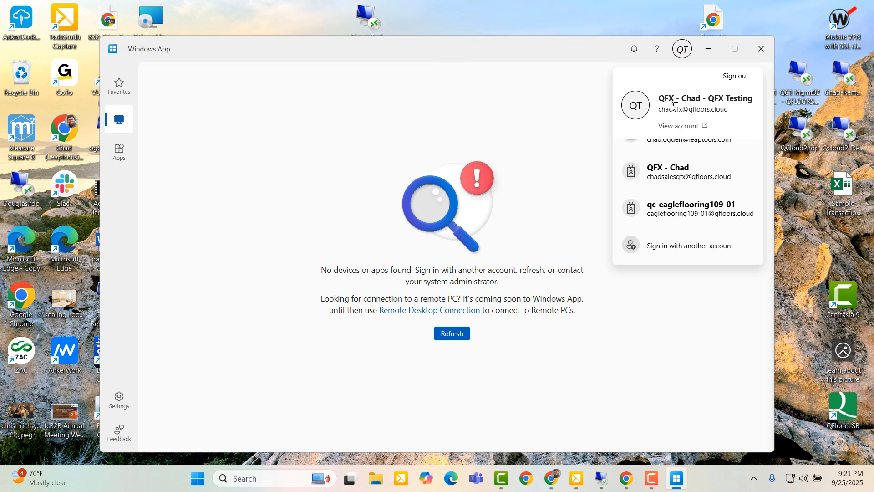
{"action": "left_click", "coordinate": [537, 119]}
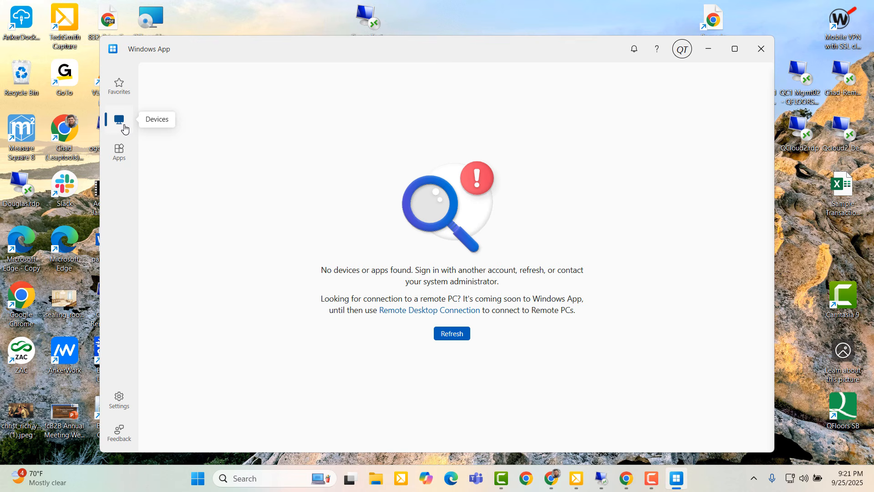
Show the Apps page in list view with QFloors X under QCloud (Production) Environment
{"action": "left_click", "coordinate": [123, 153]}
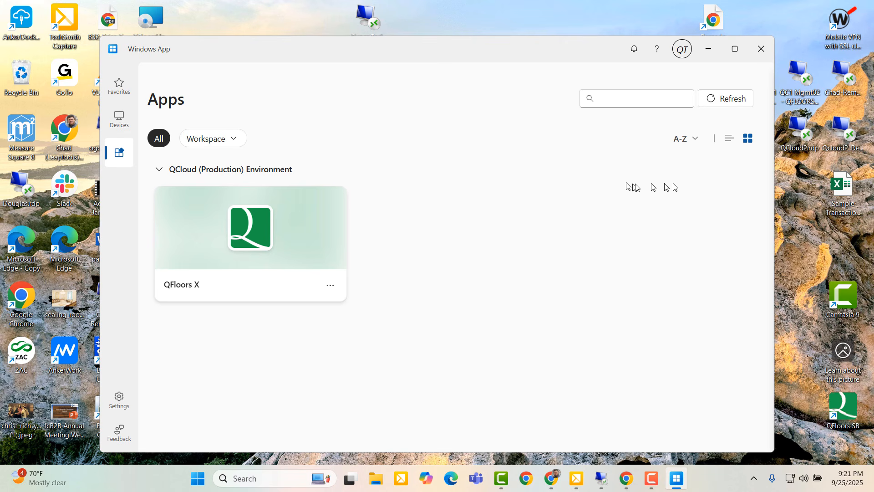
{"action": "left_click", "coordinate": [730, 145]}
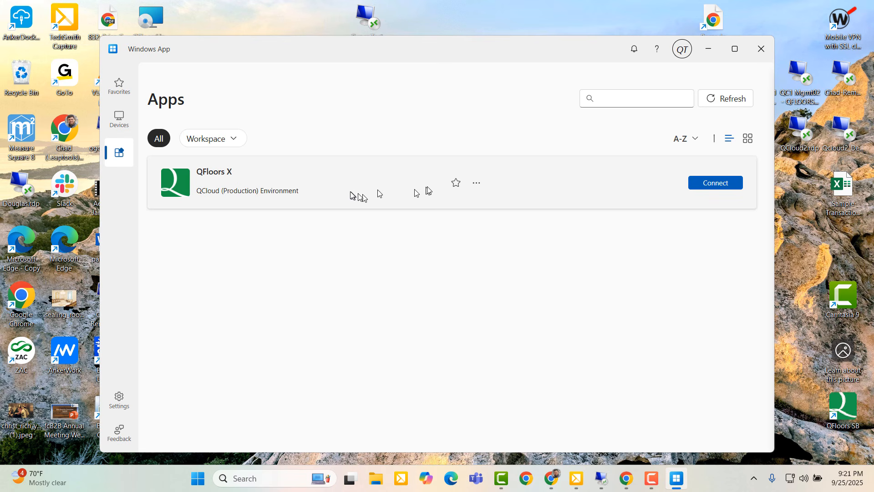
{"action": "left_click", "coordinate": [713, 184]}
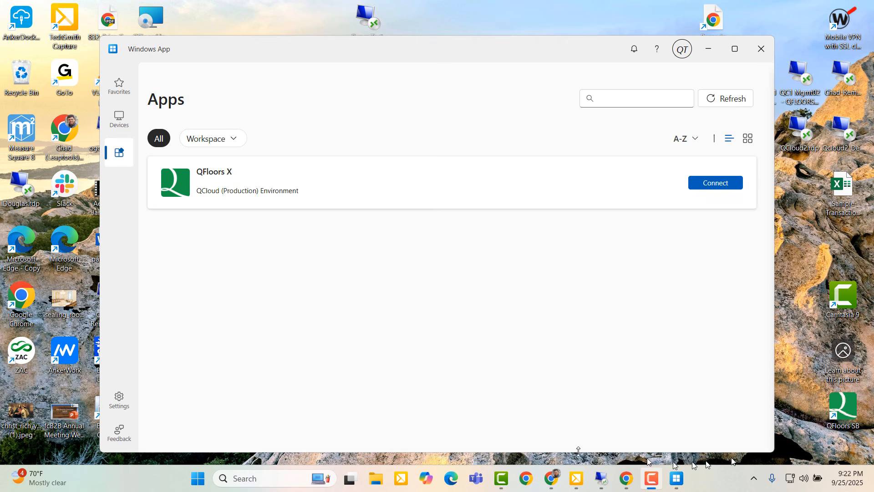
Connect to QFloors X and log in to Mountain West Interiors LLC with the account password
{"action": "left_click", "coordinate": [707, 190]}
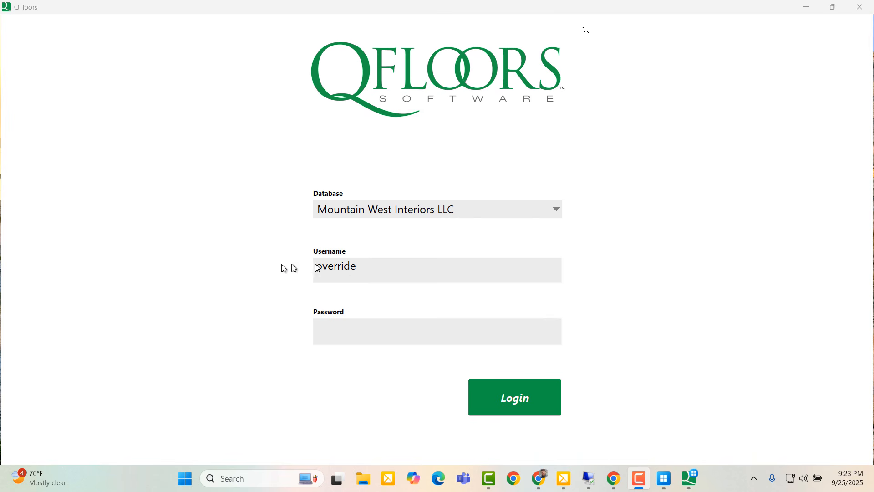
{"action": "left_click", "coordinate": [331, 325]}
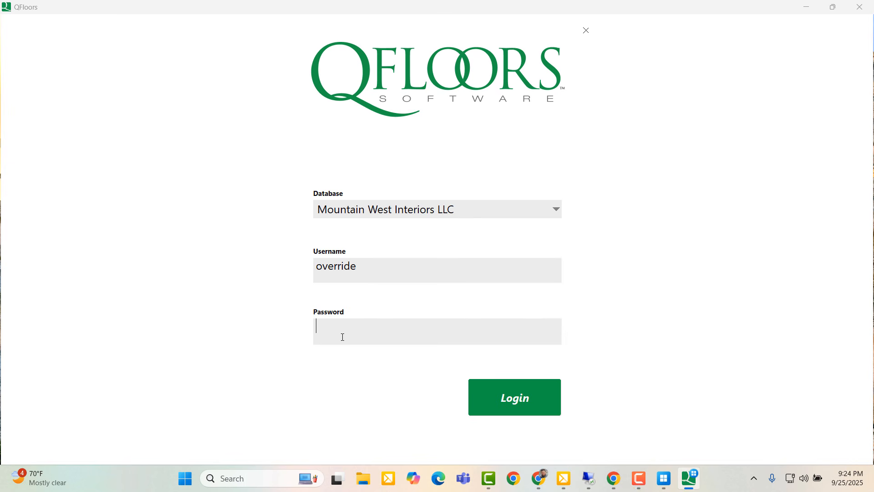
{"action": "type", "text": "••••••••••"}
{"action": "key", "text": "Return"}
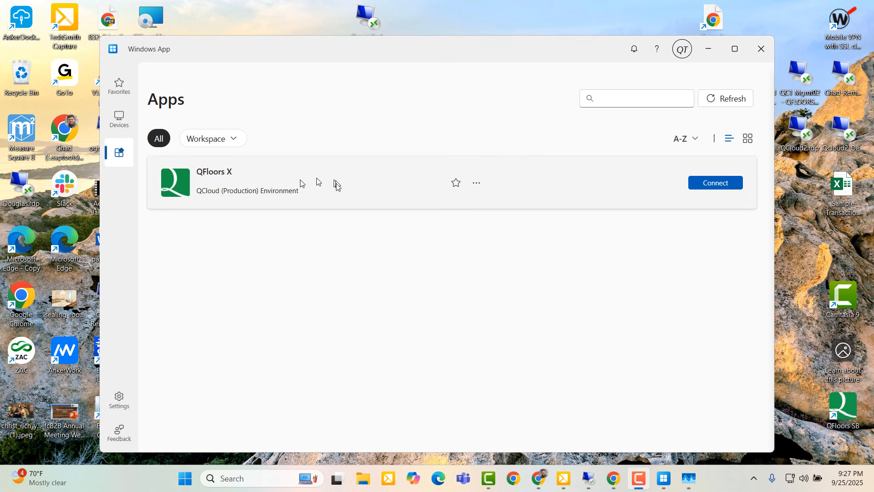
Toggle the apps view to tiles and back to list, then minimize QFloors and Windows App
{"action": "left_click", "coordinate": [747, 139]}
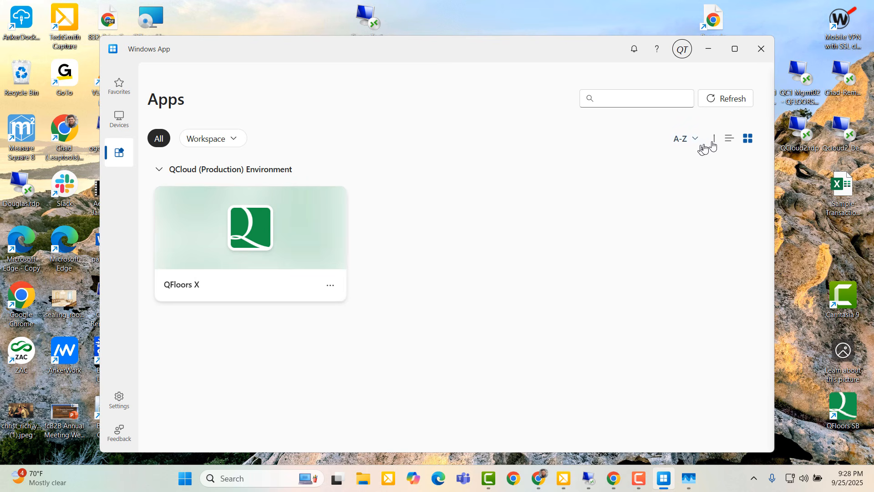
{"action": "left_click", "coordinate": [728, 140]}
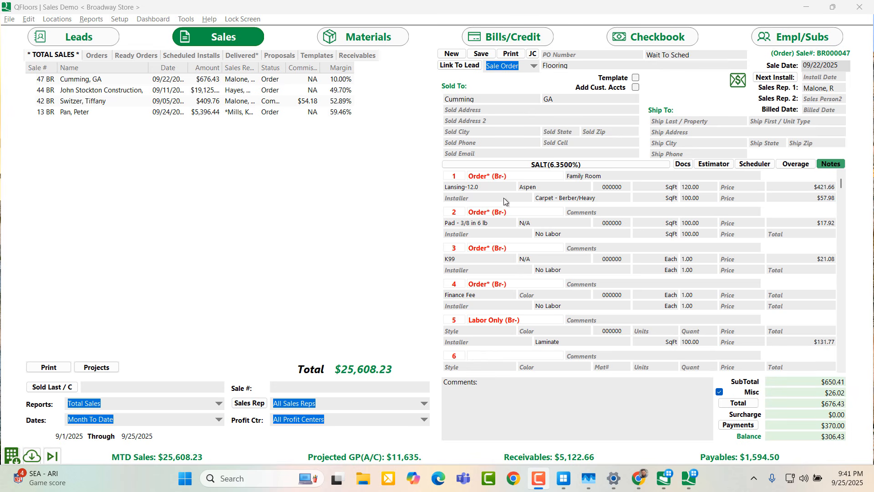
{"action": "left_click", "coordinate": [806, 9]}
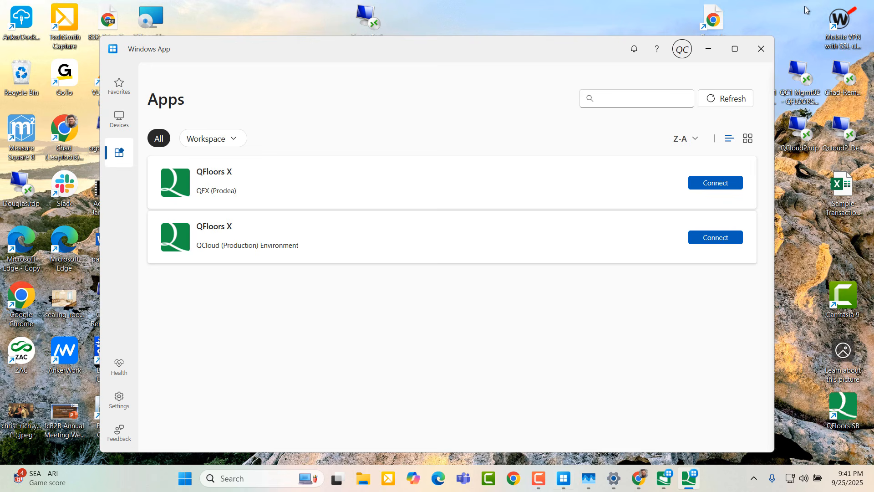
{"action": "left_click", "coordinate": [708, 49]}
Open Display settings from the desktop and scroll to Scale & layout: 175%, 1920 × 1080
{"action": "right_click", "coordinate": [507, 230]}
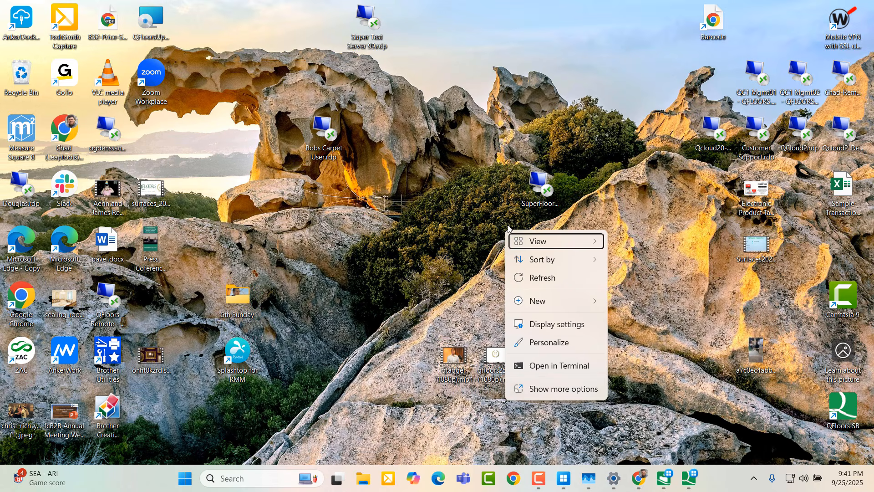
{"action": "left_click", "coordinate": [550, 323]}
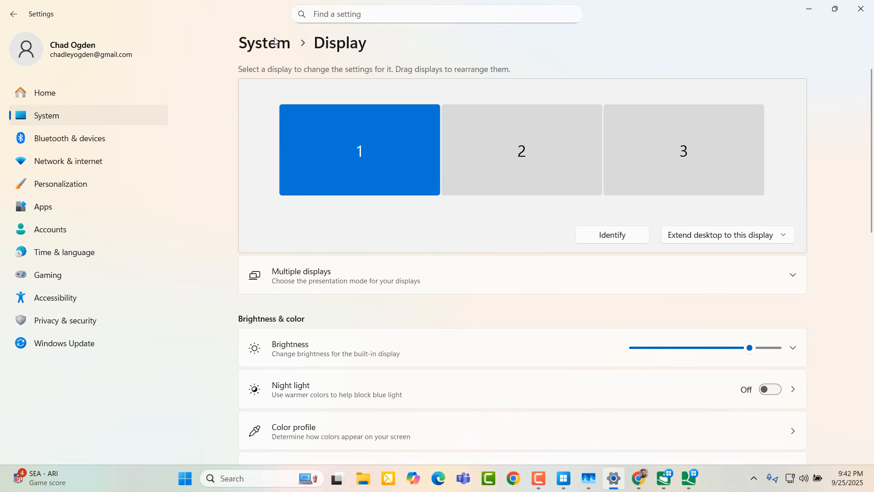
{"action": "scroll", "coordinate": [453, 314], "scroll_direction": "down", "scroll_amount": 3}
{"action": "scroll", "coordinate": [457, 323], "scroll_direction": "down", "scroll_amount": 4}
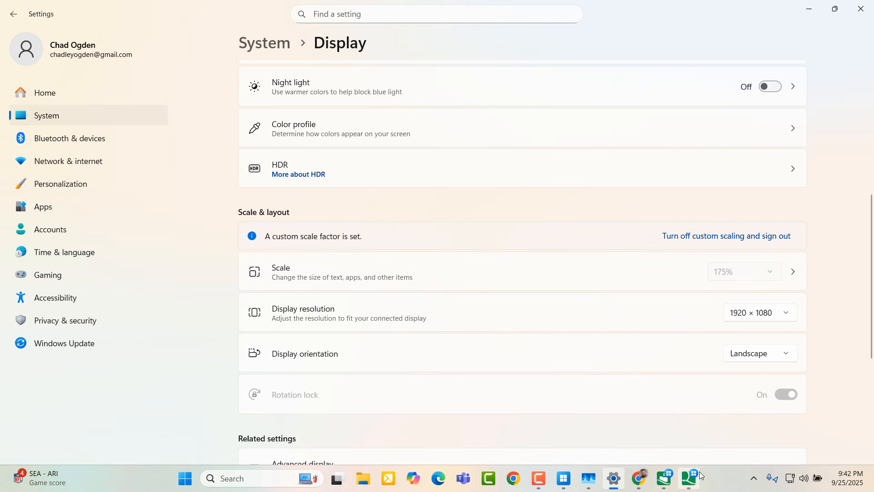
{"action": "mouse_move", "coordinate": [687, 486]}
Bring QFloors back from the taskbar, opening Document Manager and then the Sales window
{"action": "left_click", "coordinate": [664, 477]}
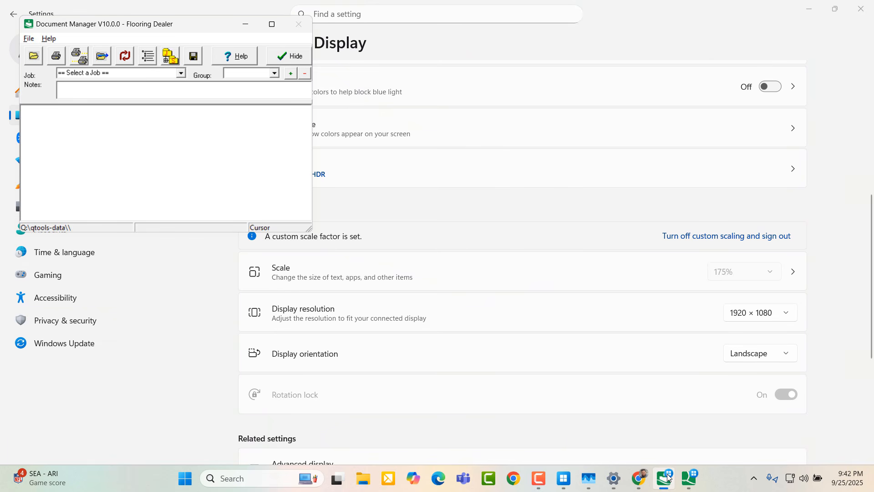
{"action": "mouse_move", "coordinate": [701, 479]}
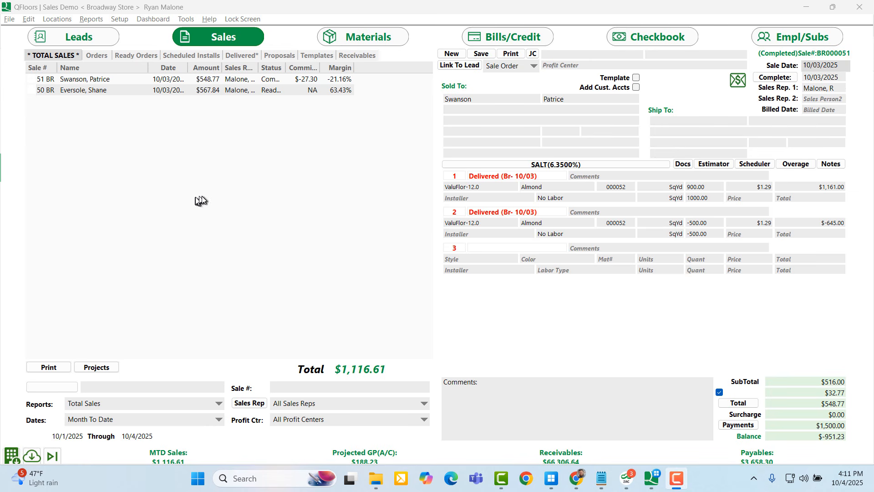
Enable Colors - Dark Theme in Employee Preference and accept the restart-required notice
{"action": "left_click", "coordinate": [10, 20]}
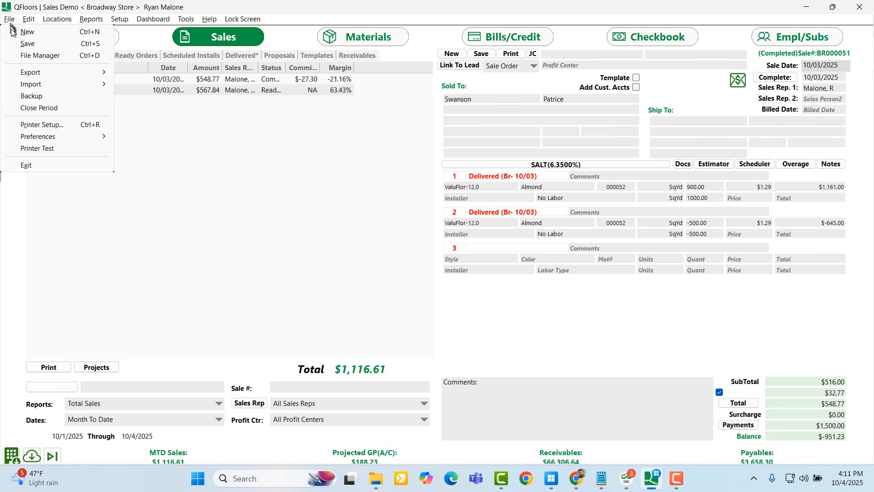
{"action": "mouse_move", "coordinate": [44, 138]}
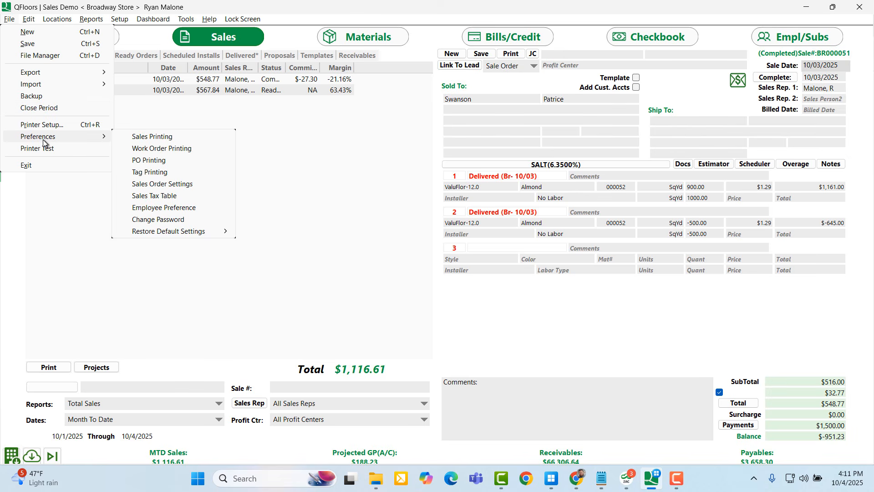
{"action": "left_click", "coordinate": [185, 211]}
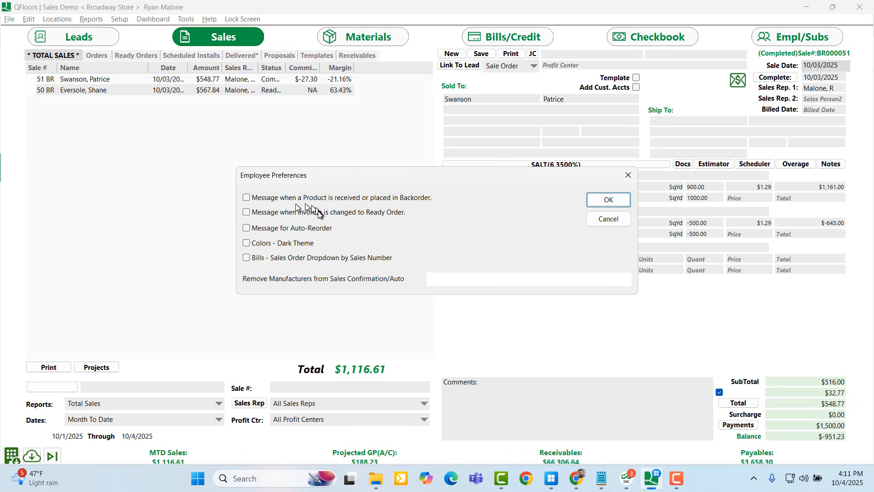
{"action": "left_click", "coordinate": [254, 246]}
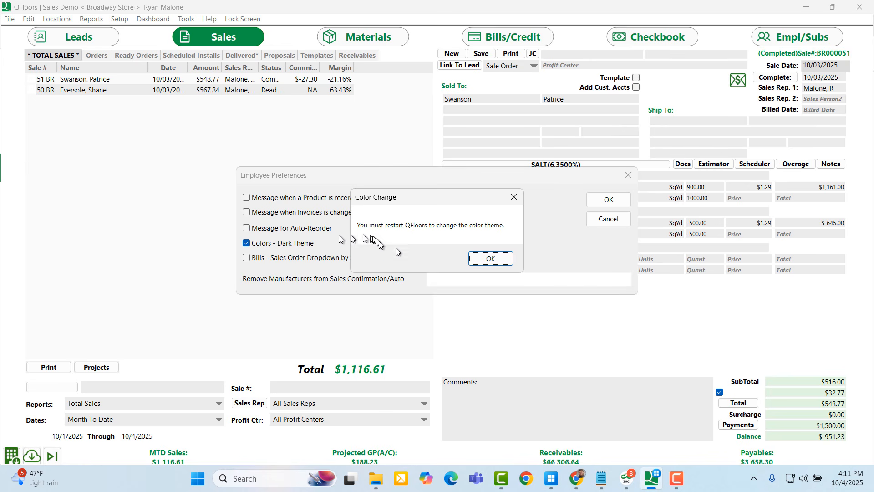
{"action": "left_click", "coordinate": [490, 259]}
{"action": "left_click", "coordinate": [624, 176]}
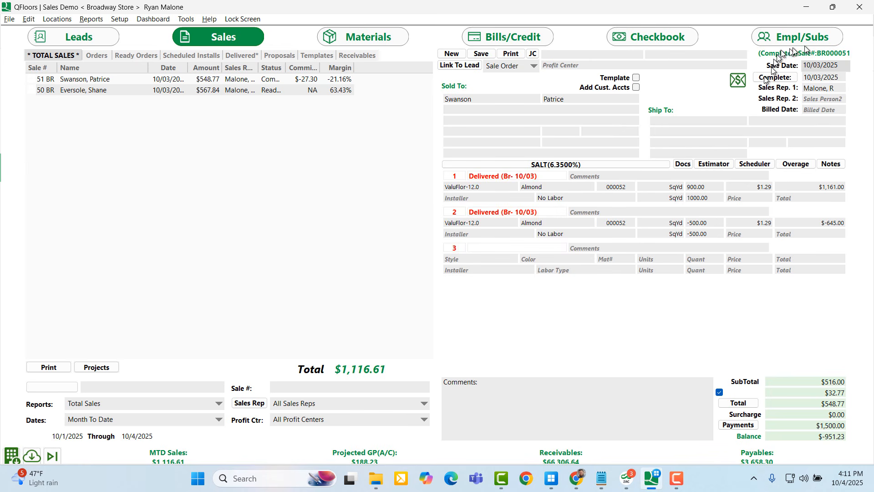
Close QFloors, relaunch it from the QFX app in Windows App, and log back in with the password
{"action": "left_click", "coordinate": [858, 8]}
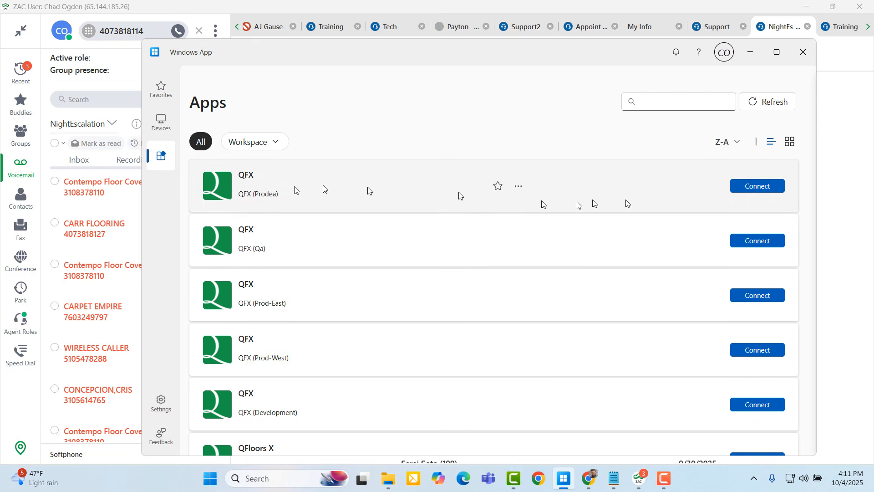
{"action": "left_click", "coordinate": [768, 186]}
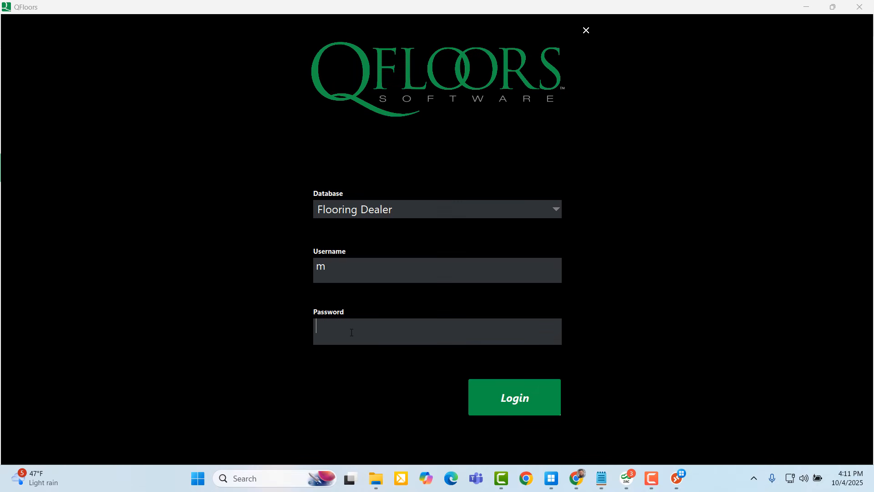
{"action": "key", "text": "Return"}
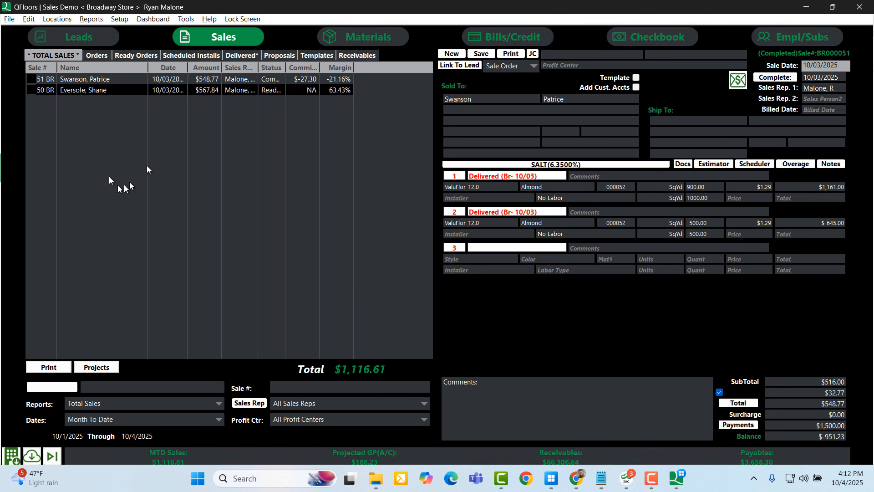
Change the sales list date range from month to date to All Dates
{"action": "left_click", "coordinate": [127, 419]}
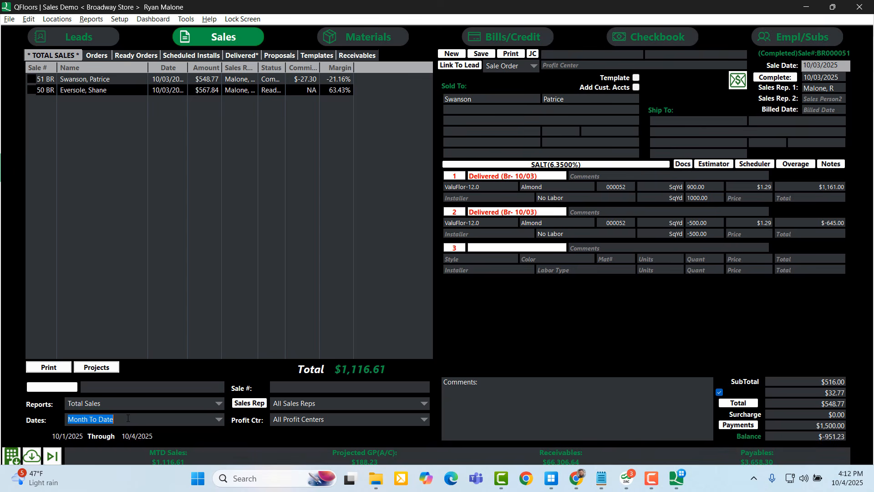
{"action": "type", "text": "ates"}
{"action": "key", "text": "Return"}
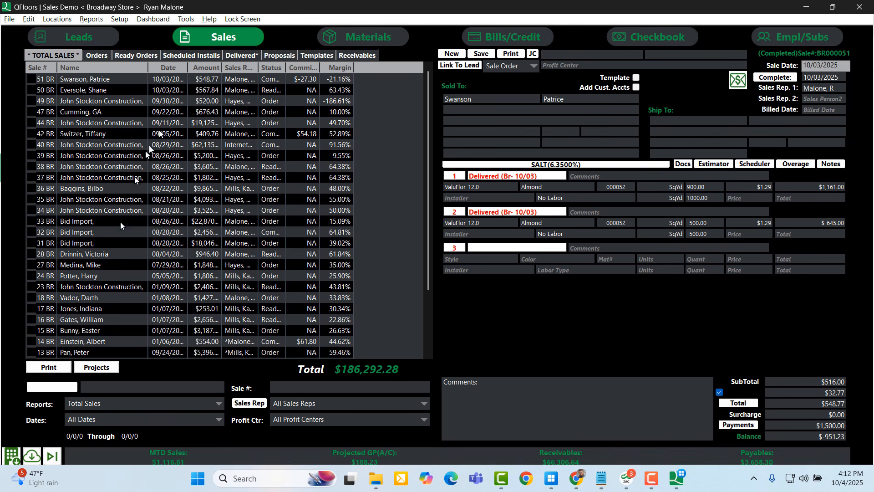
Open sales 38 BR, 31 BR and 40 BR from the list to view their details
{"action": "left_click", "coordinate": [153, 167]}
{"action": "left_click", "coordinate": [145, 243]}
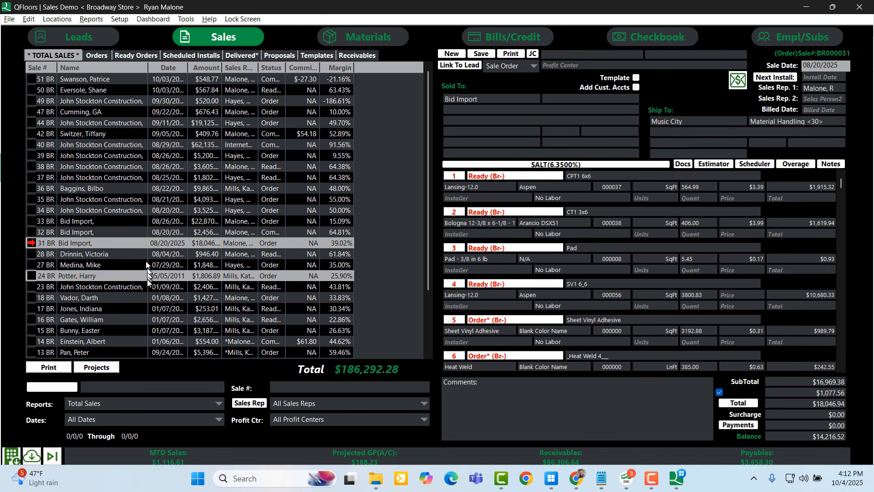
{"action": "left_click", "coordinate": [139, 144]}
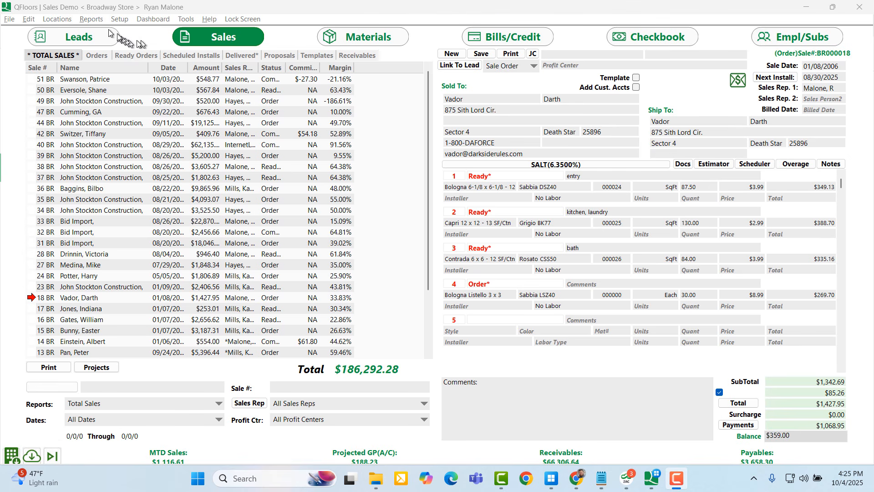
Open the QReporter Custom Reports from the Reports menu
{"action": "left_click", "coordinate": [93, 23]}
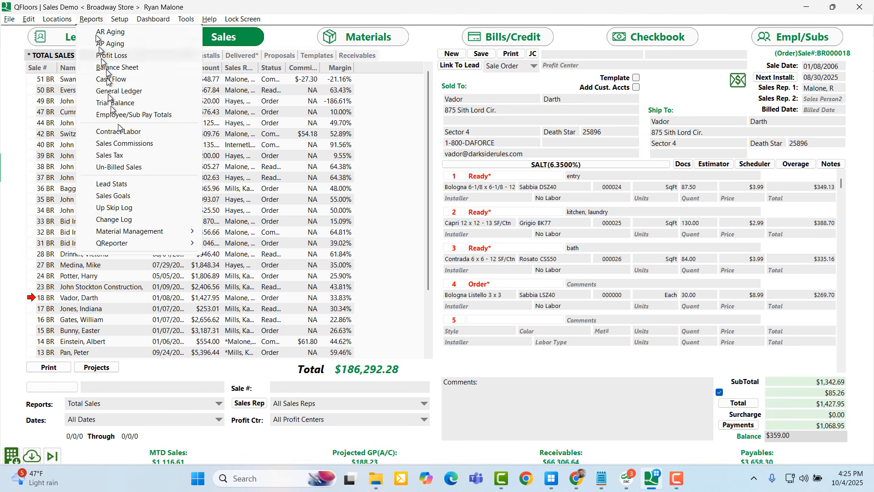
{"action": "mouse_move", "coordinate": [154, 244]}
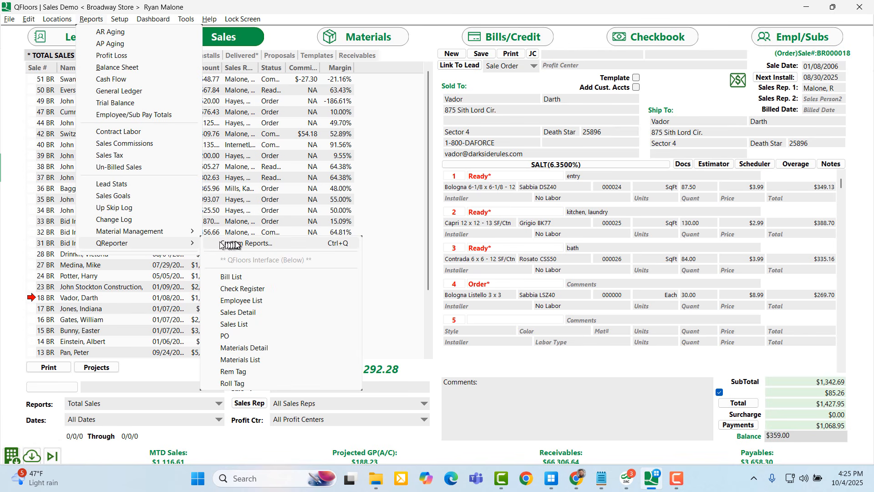
{"action": "left_click", "coordinate": [267, 244]}
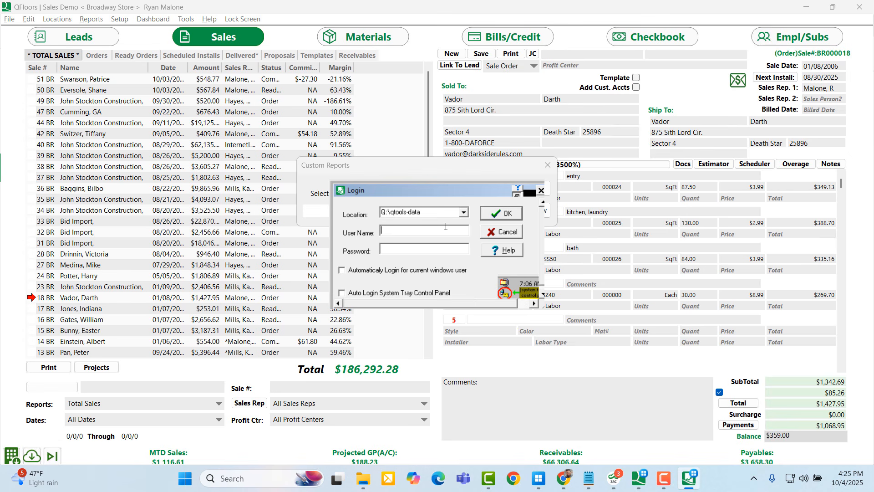
Enter the user name in the Login dialog and tick Automatically Login
{"action": "type", "text": "admin"}
{"action": "left_click_drag", "start_coordinate": [408, 230], "coordinate": [370, 230]}
{"action": "left_click", "coordinate": [351, 272]}
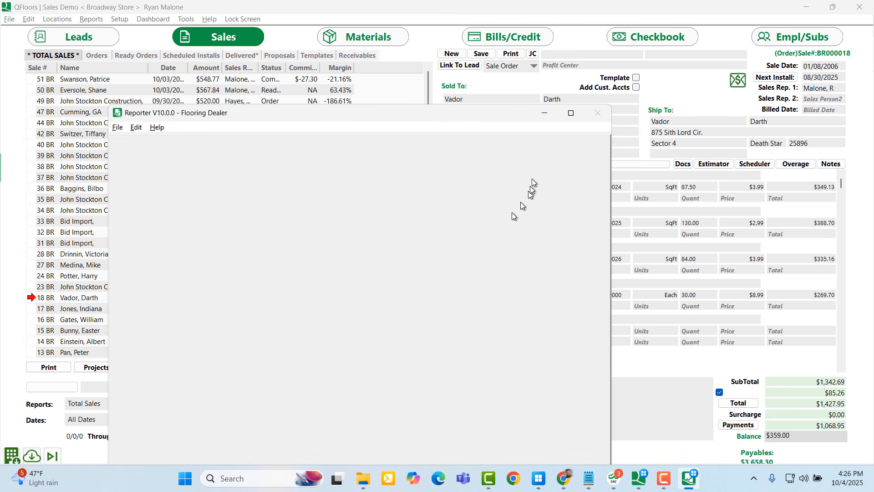
Close the custom reports chooser and exit Reporter via File > Exit
{"action": "left_click", "coordinate": [547, 115]}
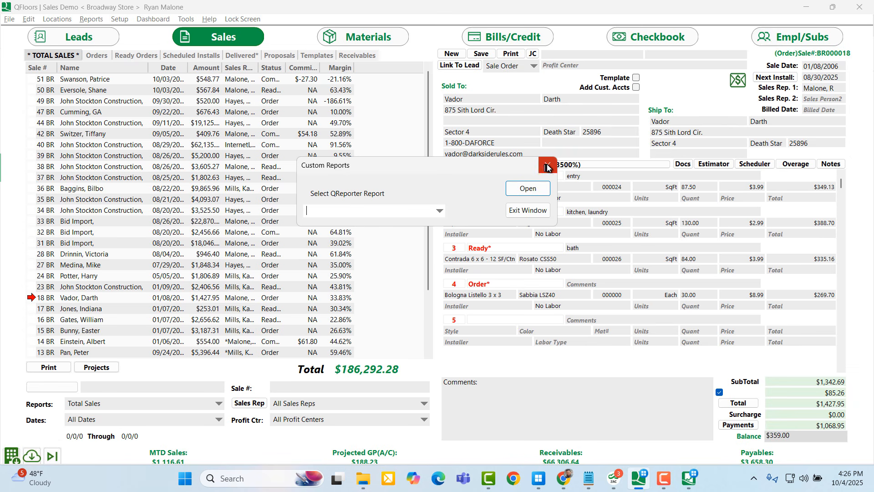
{"action": "left_click", "coordinate": [547, 166]}
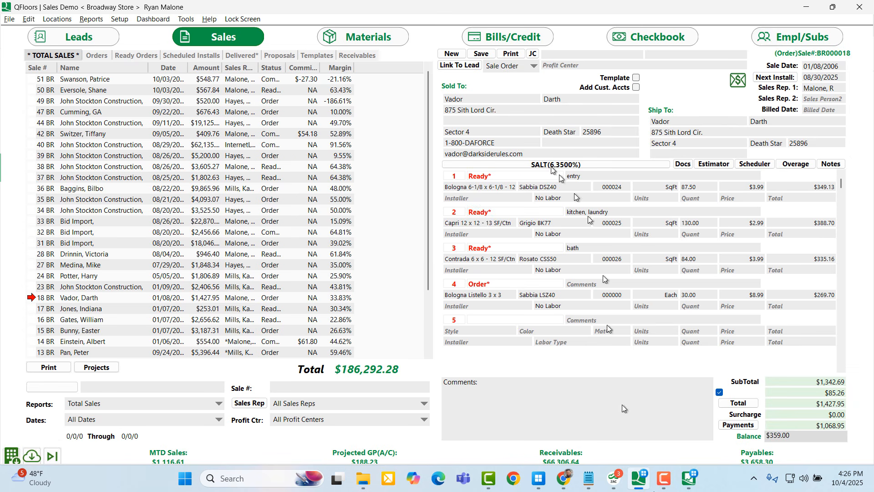
{"action": "left_click", "coordinate": [689, 478]}
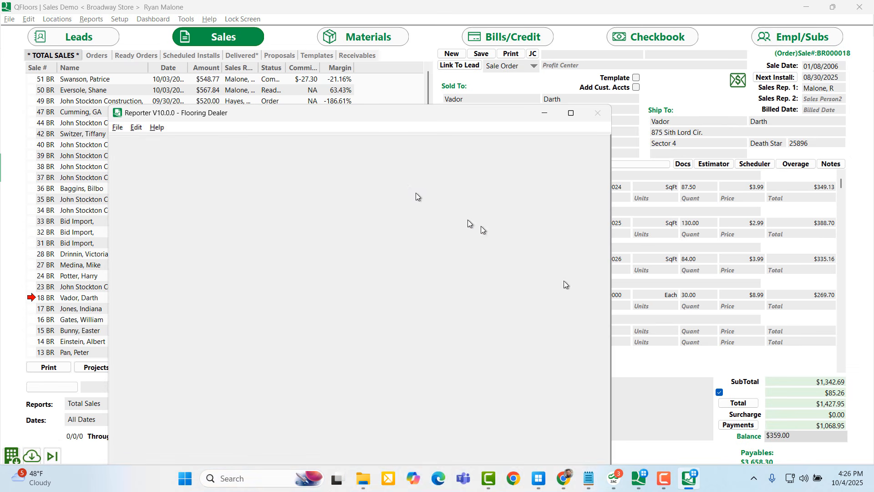
{"action": "left_click", "coordinate": [117, 128]}
{"action": "left_click", "coordinate": [133, 176]}
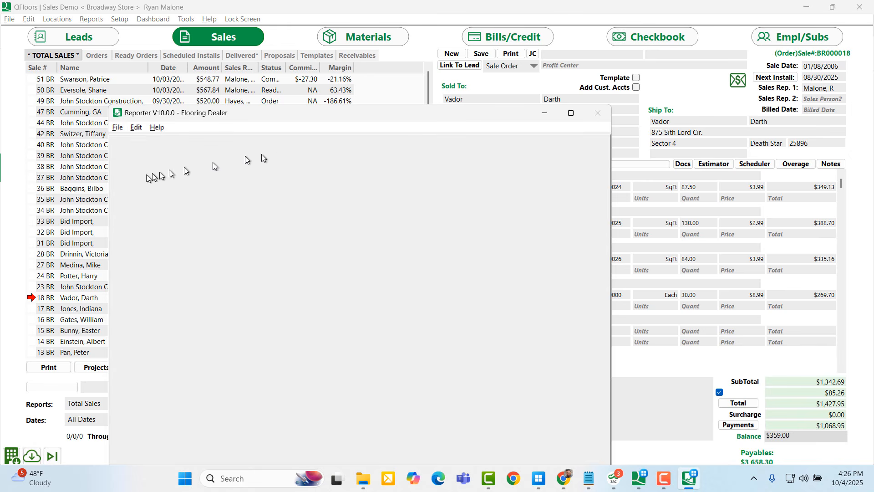
Reopen Custom Reports, load the Invoice report for sale 18, then minimize Reporter
{"action": "left_click", "coordinate": [99, 20]}
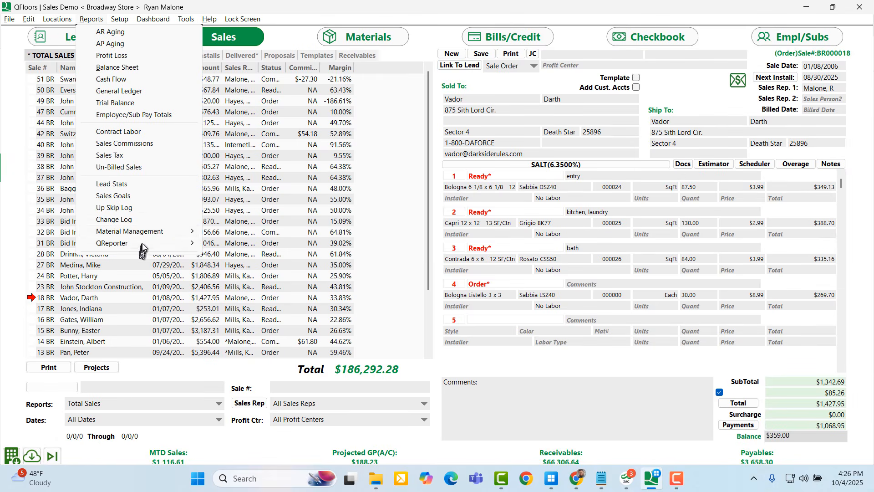
{"action": "mouse_move", "coordinate": [142, 243]}
{"action": "left_click", "coordinate": [272, 243]}
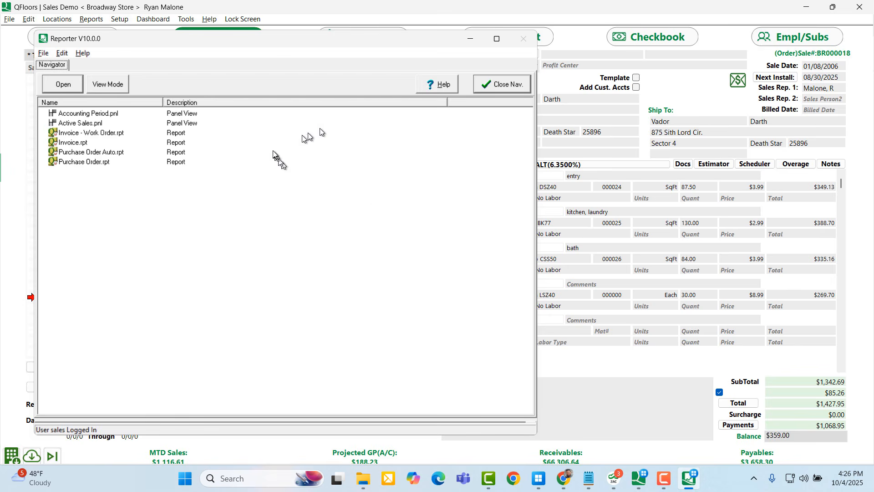
{"action": "left_click", "coordinate": [477, 6]}
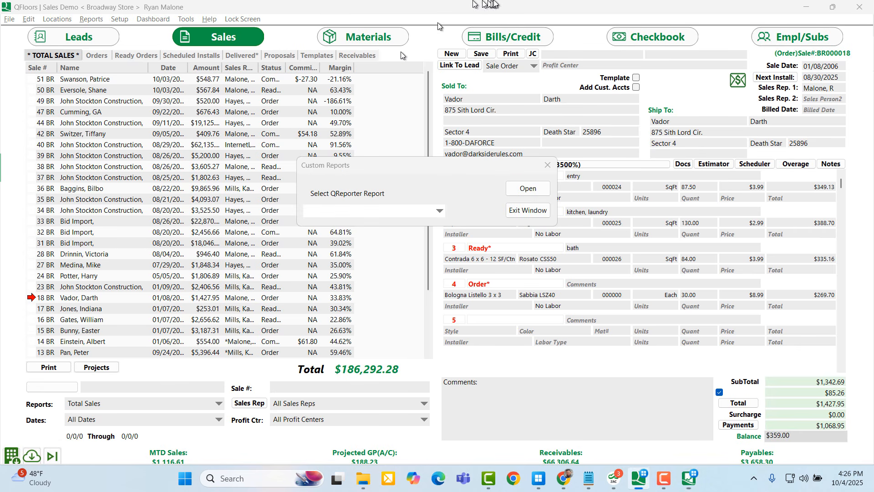
{"action": "left_click", "coordinate": [443, 212]}
{"action": "left_click", "coordinate": [410, 222]}
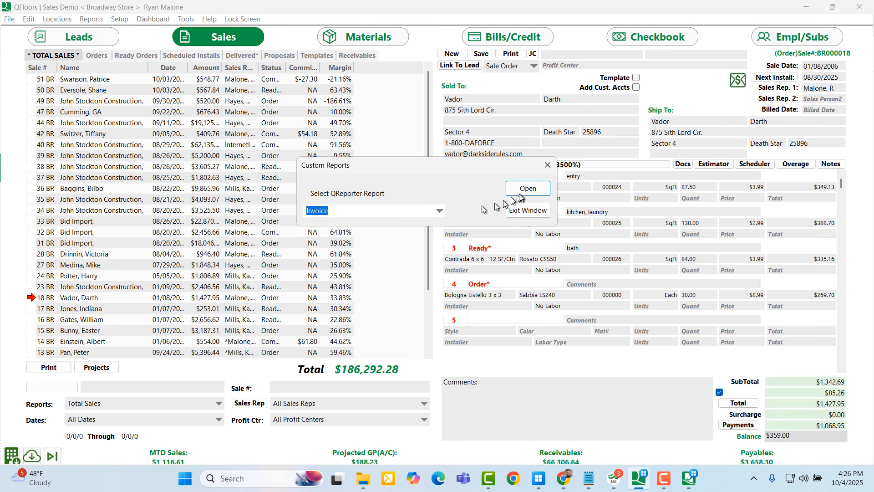
{"action": "left_click", "coordinate": [523, 190]}
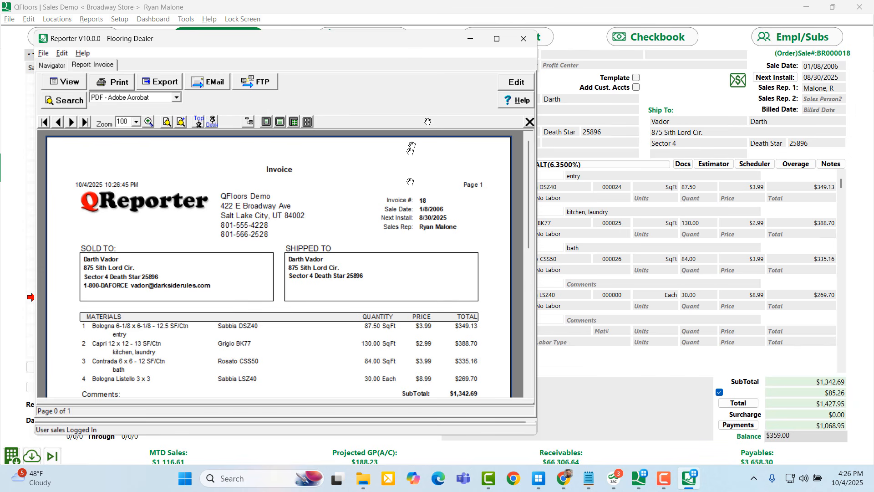
{"action": "left_click", "coordinate": [471, 42]}
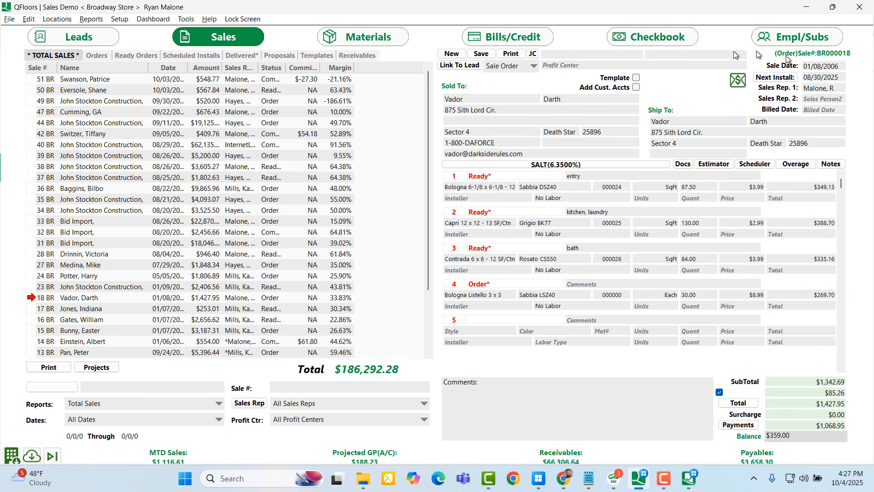
Open a Pay Now Request for sale 18 and expand its attachment choices
{"action": "left_click", "coordinate": [737, 84]}
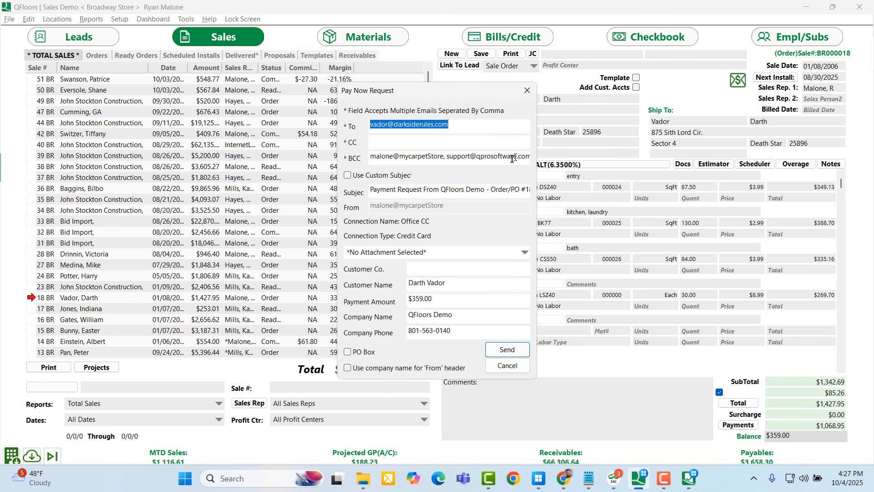
{"action": "left_click", "coordinate": [525, 254]}
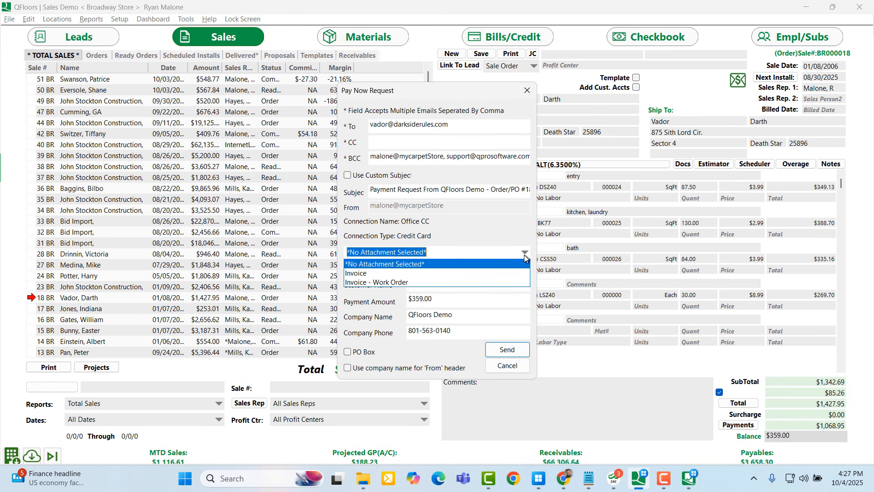
Attach the Invoice, review the invoice PDF, then close the Pay Now Request unsent
{"action": "left_click", "coordinate": [484, 276]}
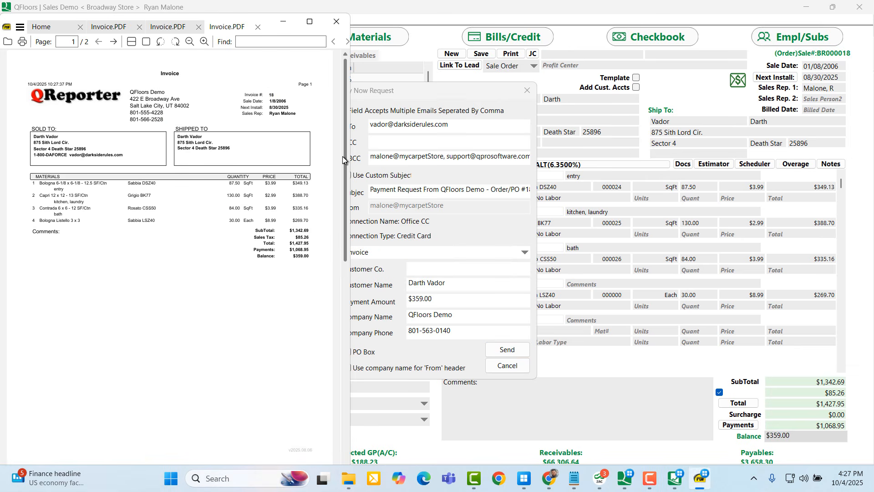
{"action": "left_click_drag", "start_coordinate": [343, 159], "coordinate": [328, 328]}
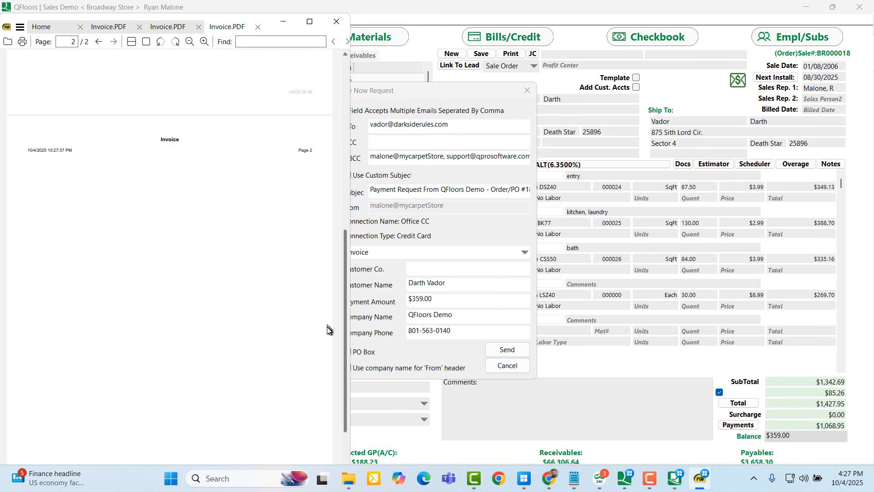
{"action": "scroll", "coordinate": [331, 300], "scroll_direction": "up", "scroll_amount": 10}
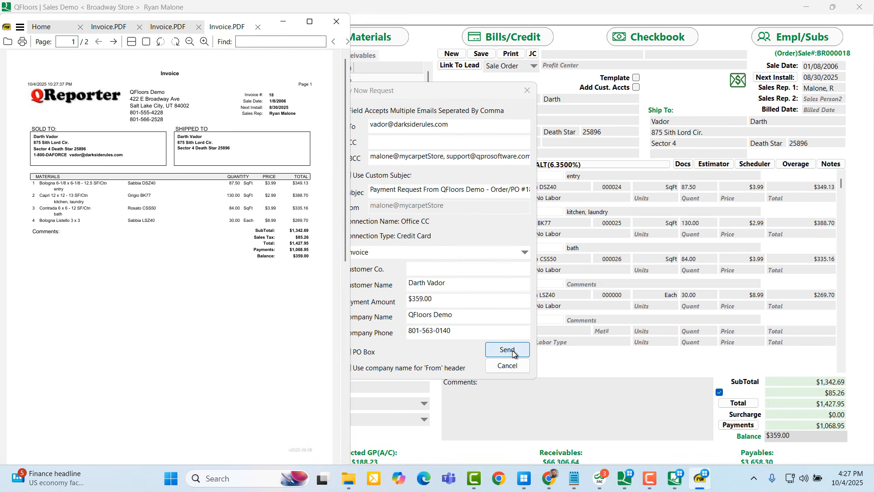
{"action": "left_click", "coordinate": [337, 22]}
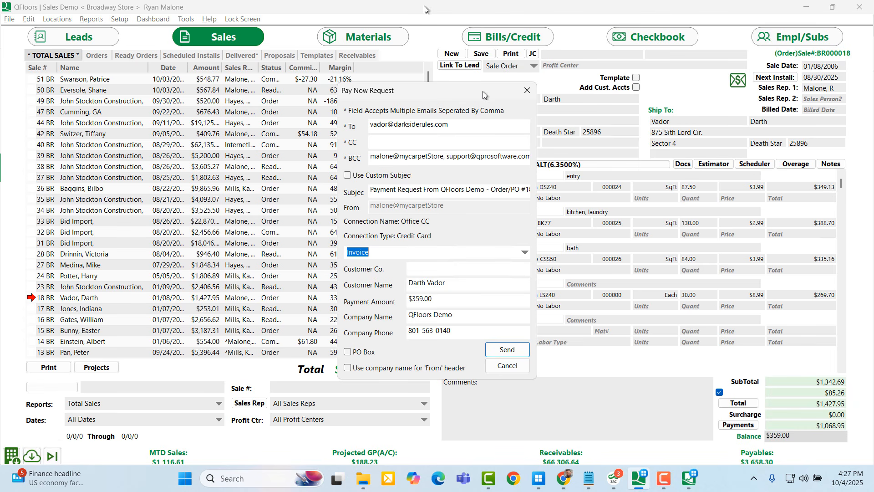
{"action": "left_click", "coordinate": [527, 90]}
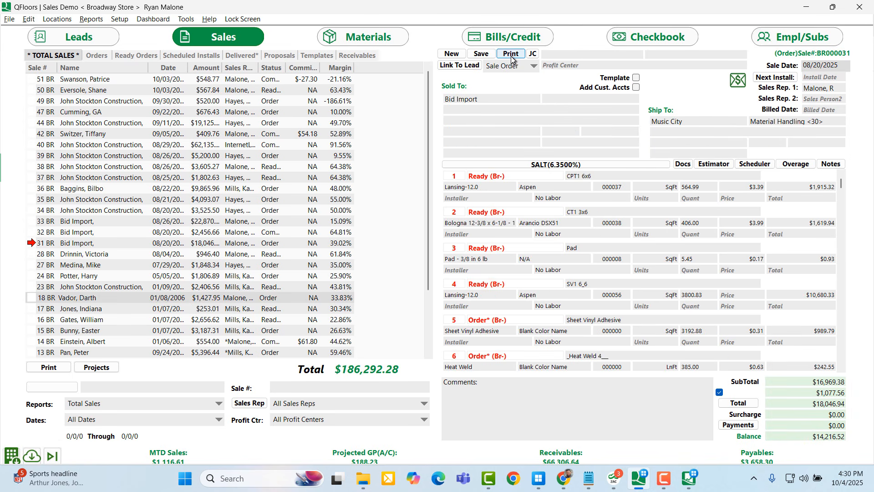
{"action": "left_click", "coordinate": [510, 54]}
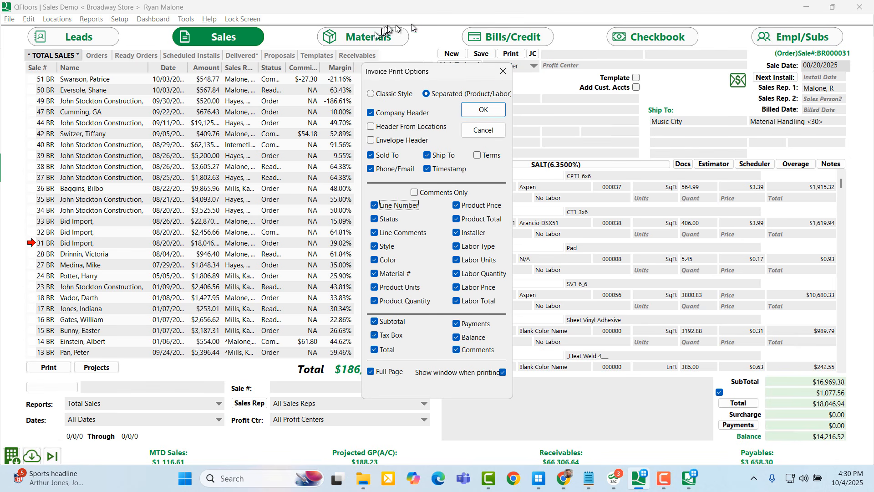
{"action": "left_click", "coordinate": [502, 72]}
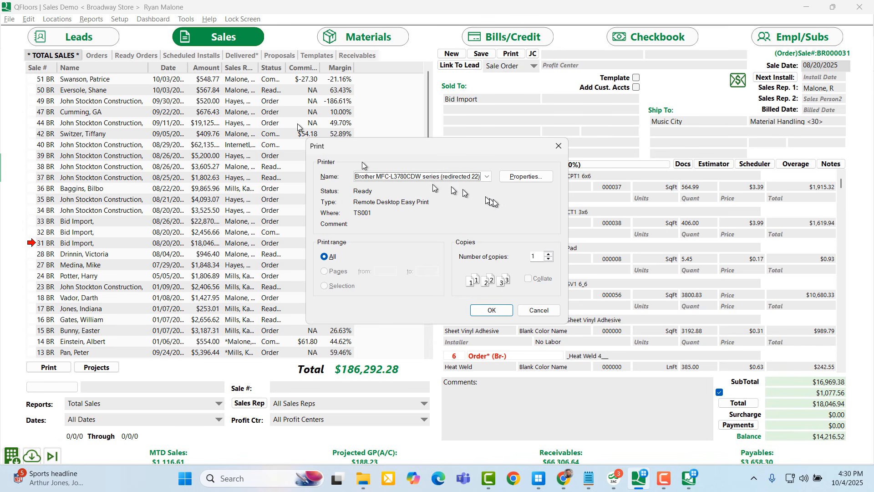
Dismiss the printer dialog, then map QReporter Sales Detail to the Invoice layout and save it
{"action": "left_click", "coordinate": [558, 146]}
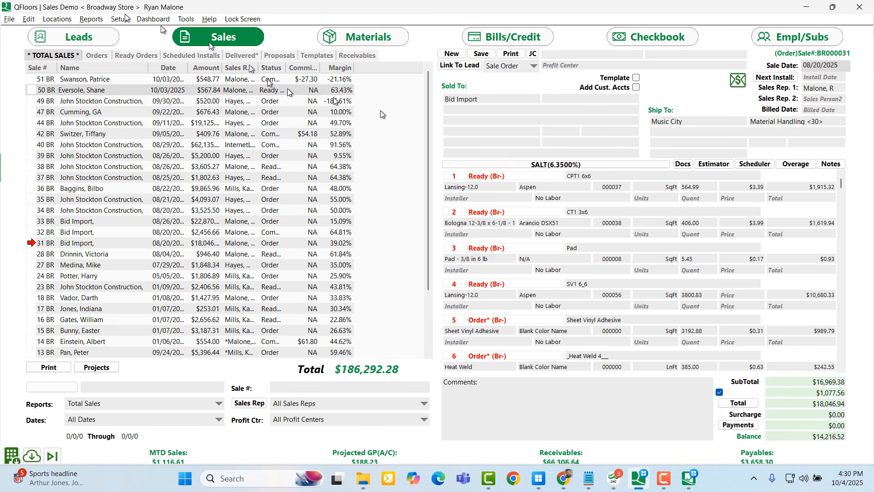
{"action": "left_click", "coordinate": [87, 20]}
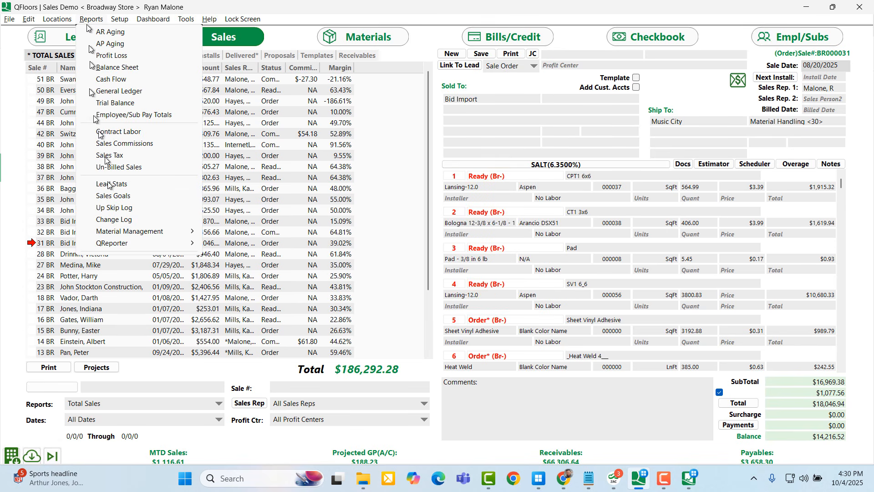
{"action": "mouse_move", "coordinate": [117, 243]}
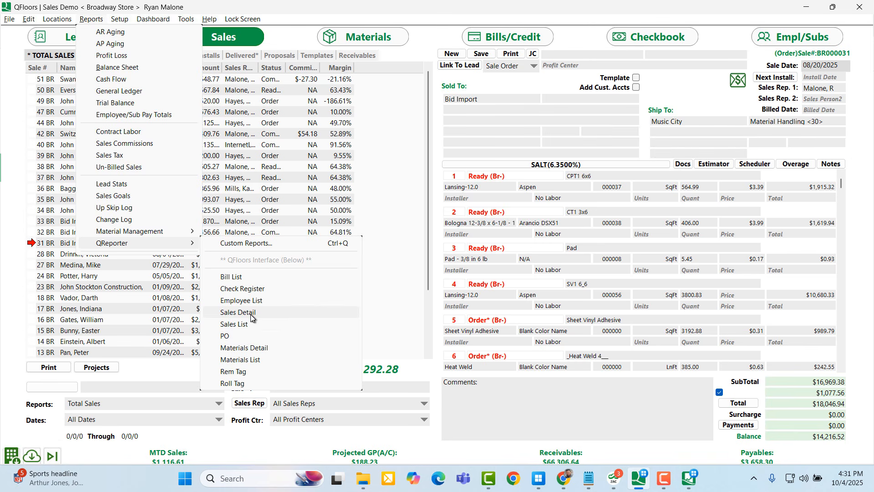
{"action": "left_click", "coordinate": [251, 313]}
{"action": "left_click", "coordinate": [449, 252]}
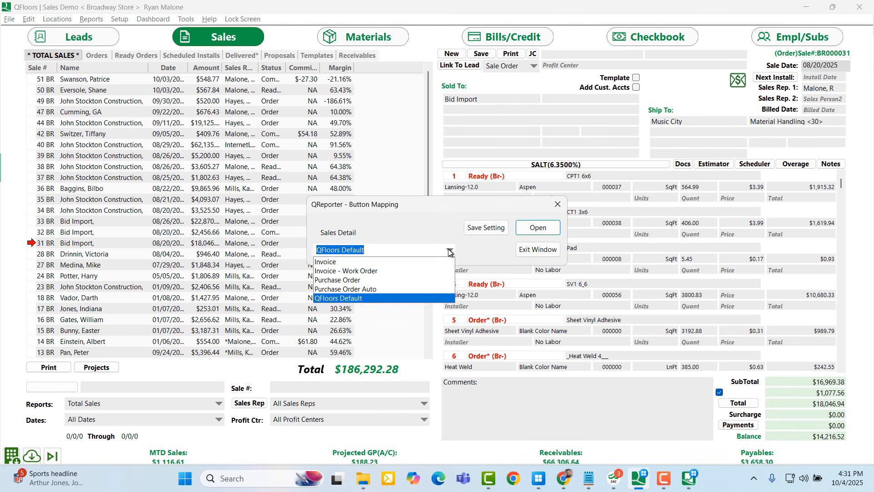
{"action": "left_click", "coordinate": [378, 263]}
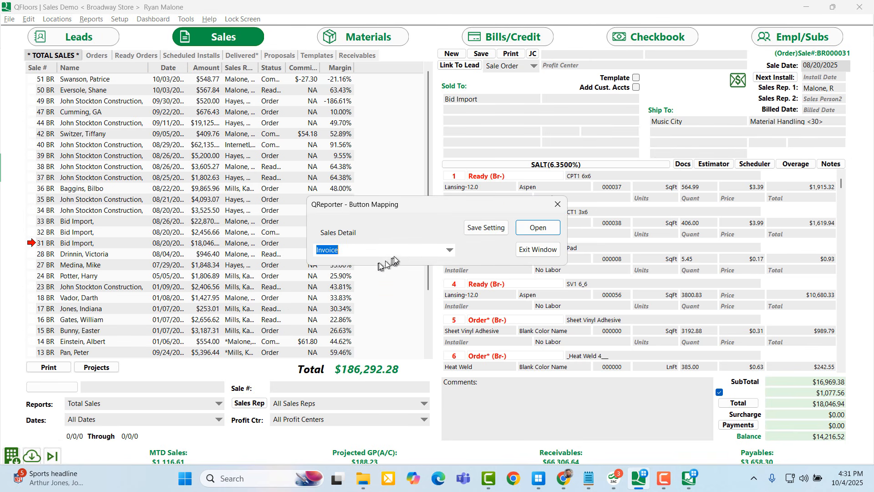
{"action": "left_click", "coordinate": [487, 229]}
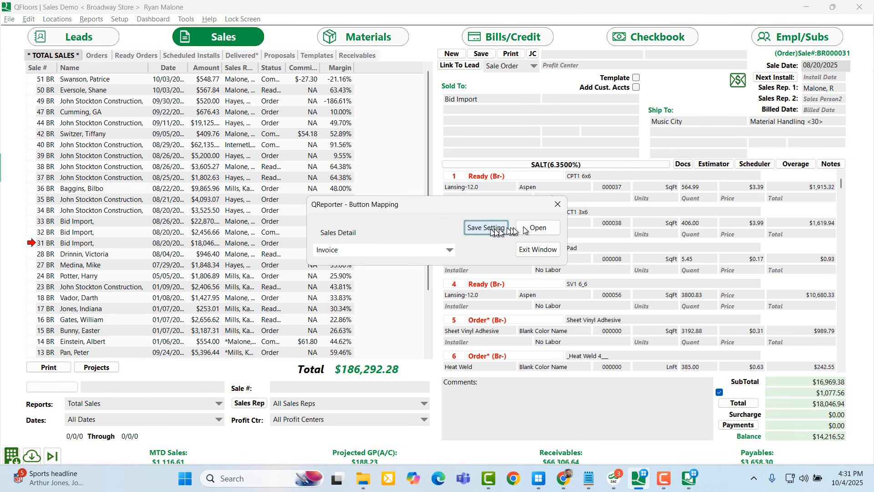
{"action": "left_click", "coordinate": [558, 204]}
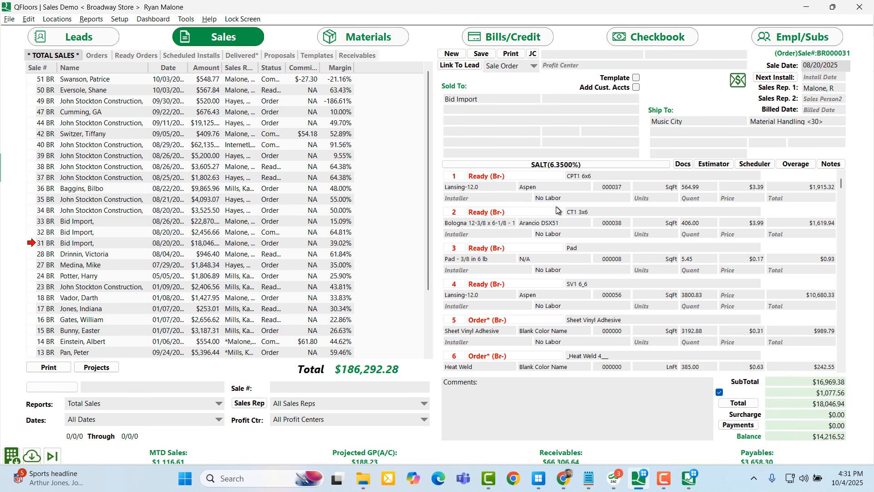
Generate the current sale's invoice with the Invoice report
{"action": "left_click", "coordinate": [512, 55]}
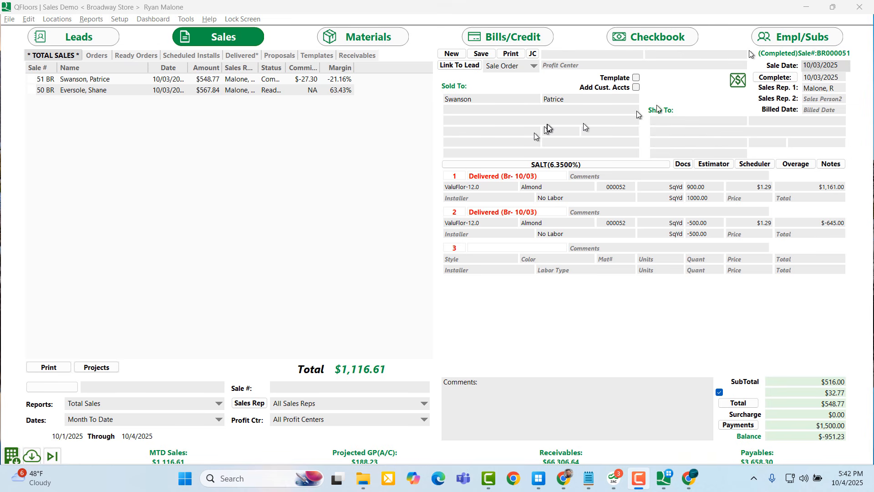
Create a new folder named '_QFX Not Cloud' at the root of the C: drive
{"action": "left_click", "coordinate": [806, 6]}
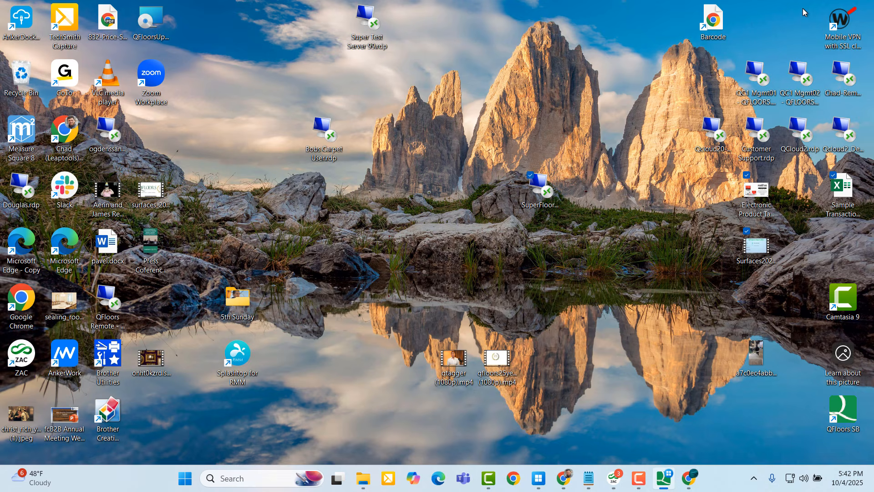
{"action": "left_click", "coordinate": [359, 486]}
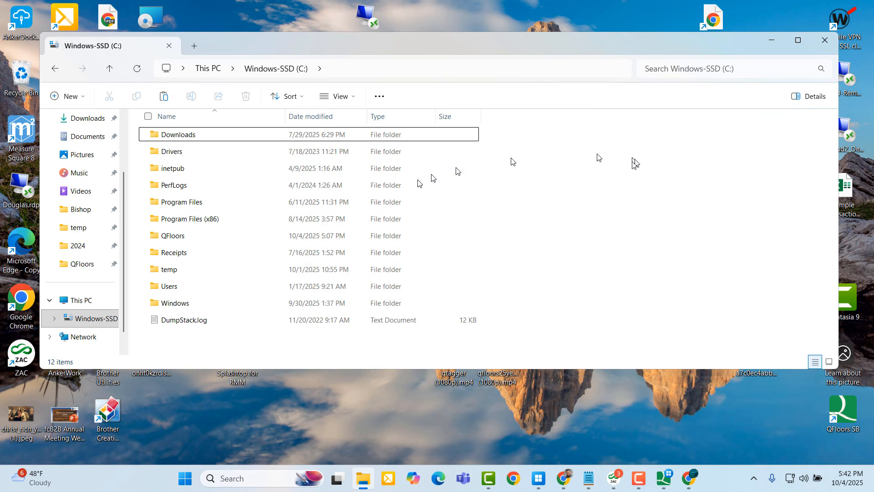
{"action": "right_click", "coordinate": [537, 192]}
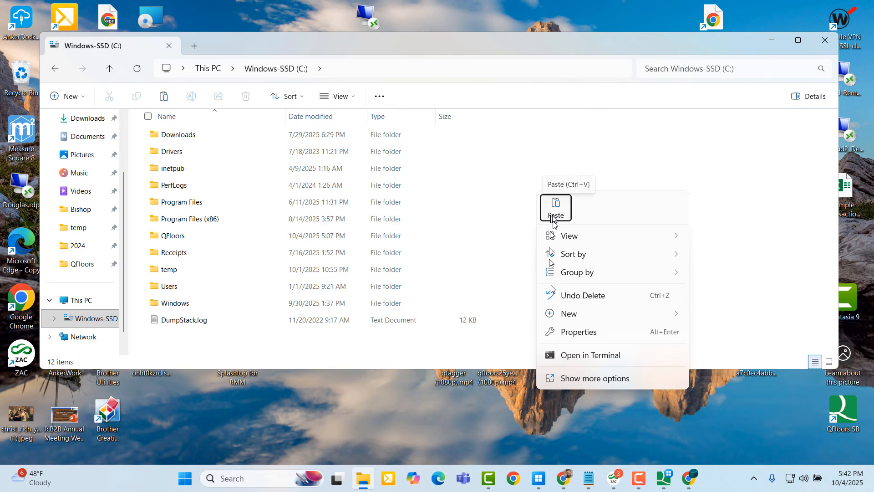
{"action": "mouse_move", "coordinate": [579, 316]}
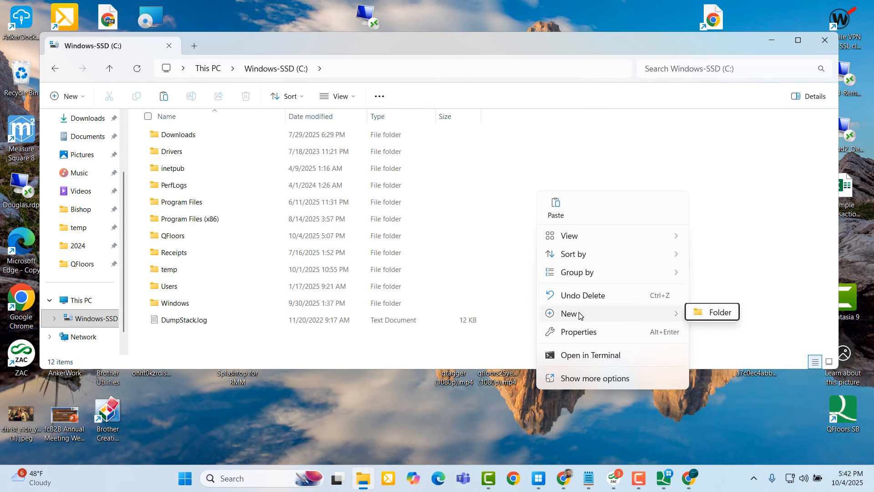
{"action": "left_click", "coordinate": [706, 318]}
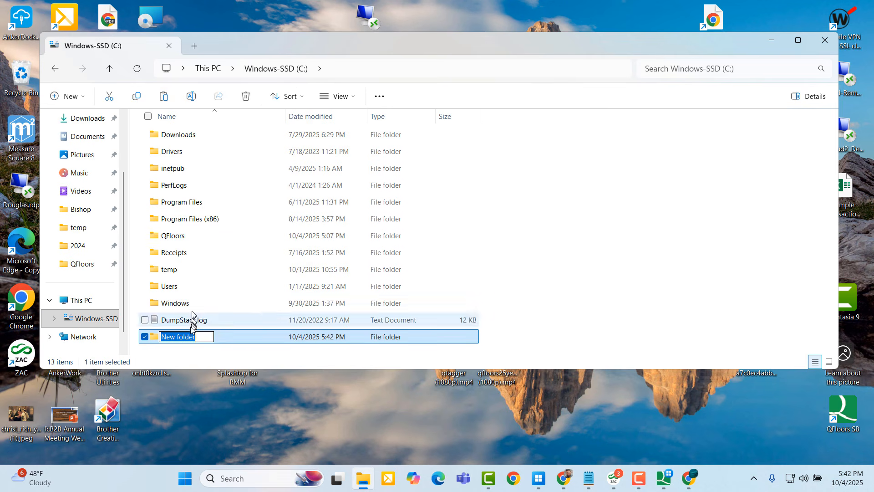
{"action": "left_click_drag", "start_coordinate": [198, 337], "coordinate": [142, 344]}
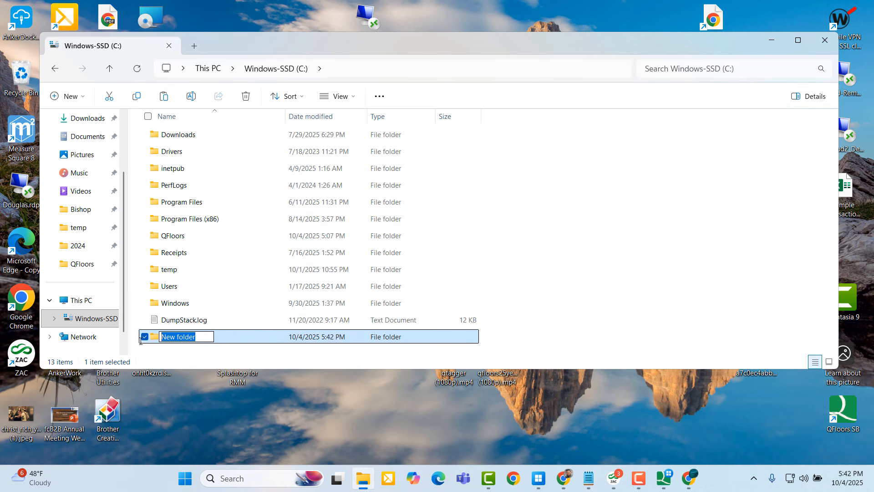
{"action": "key", "text": "BackSpace"}
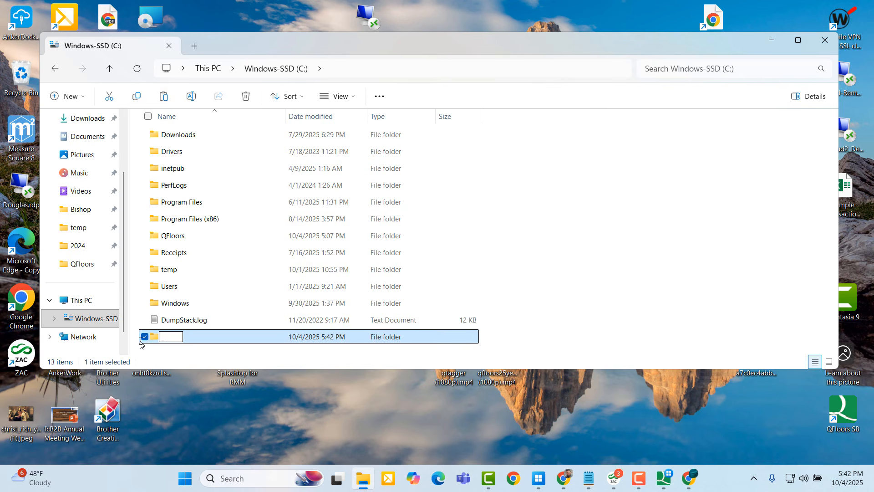
{"action": "type", "text": "_QFX Not "}
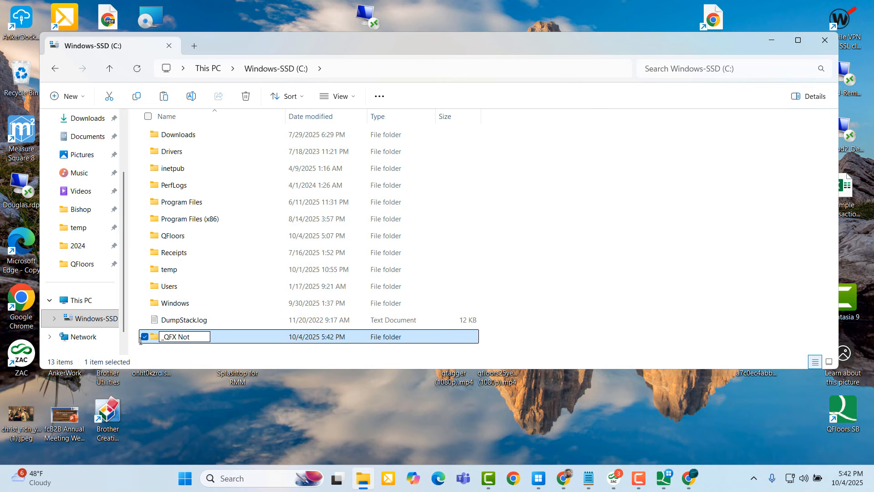
{"action": "type", "text": "Cloud"}
{"action": "key", "text": "Return"}
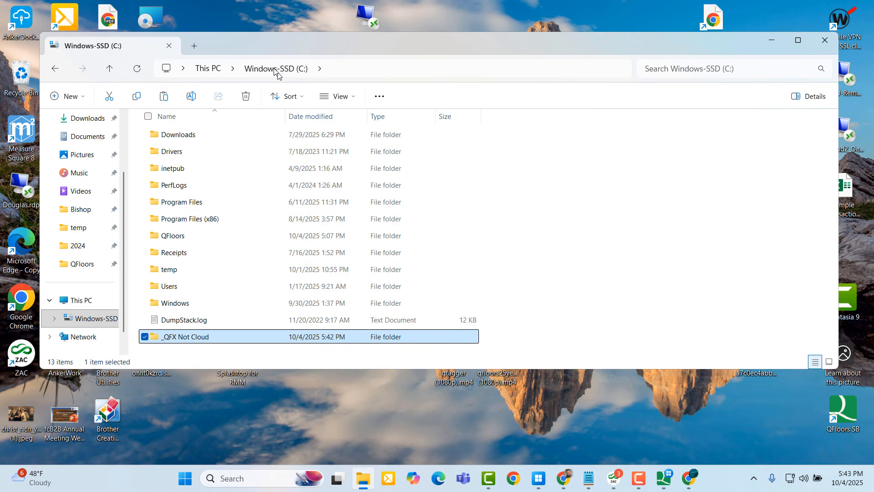
Refresh the C: drive view via This PC and minimise File Explorer
{"action": "left_click", "coordinate": [208, 69]}
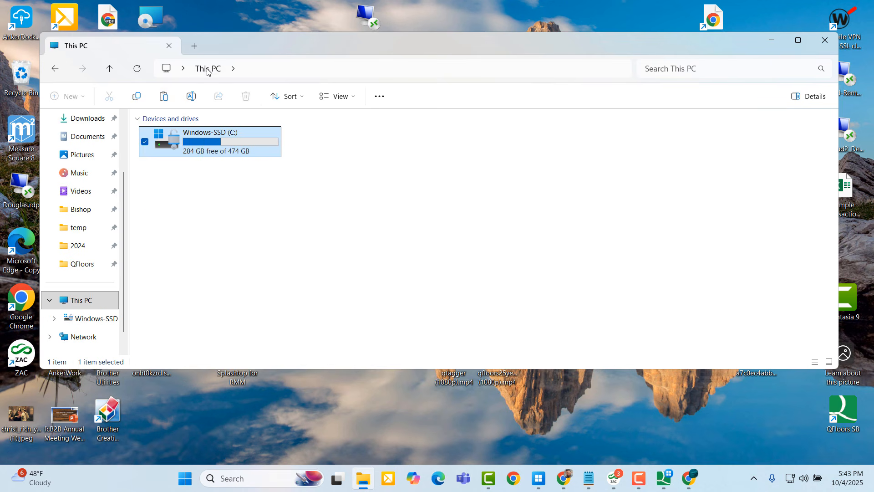
{"action": "double_click", "coordinate": [205, 144]}
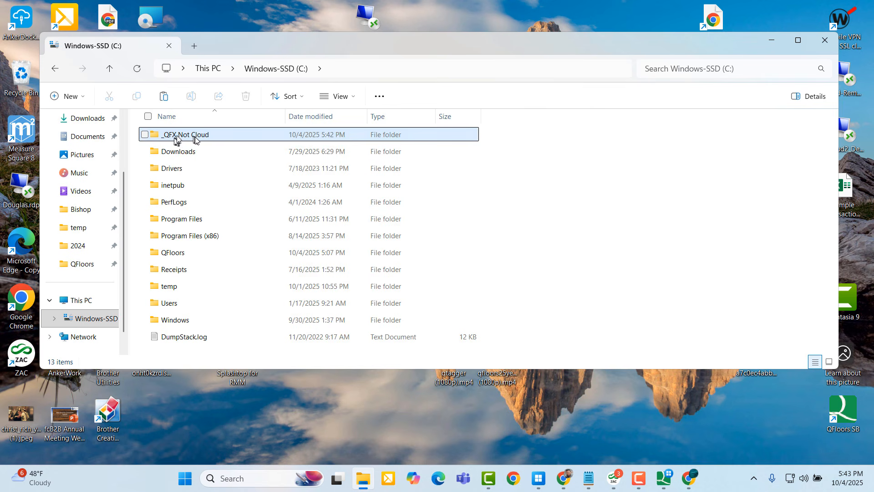
{"action": "left_click", "coordinate": [771, 41]}
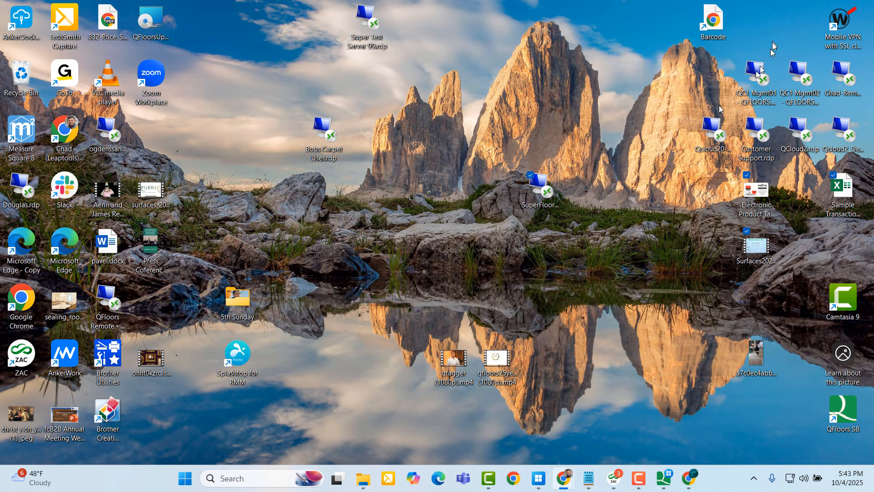
Restore QFloors, open Docs, and start adding a file to the Job 51 folder
{"action": "left_click", "coordinate": [667, 483]}
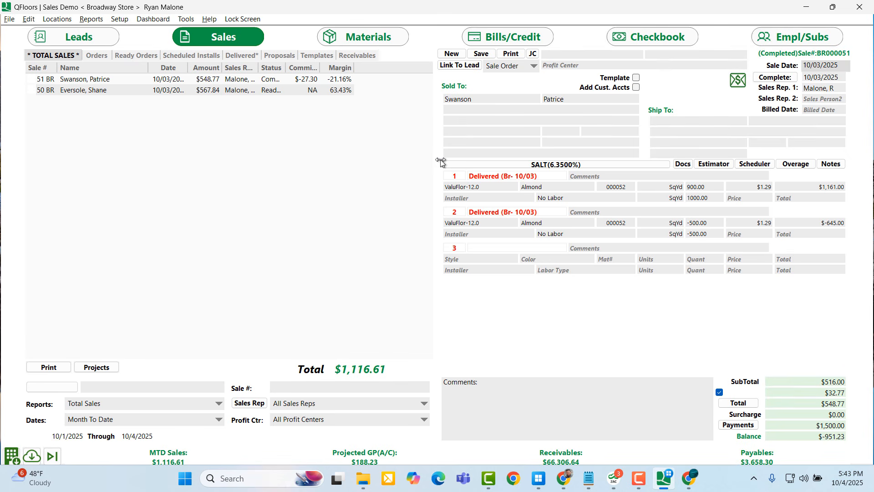
{"action": "left_click", "coordinate": [678, 167]}
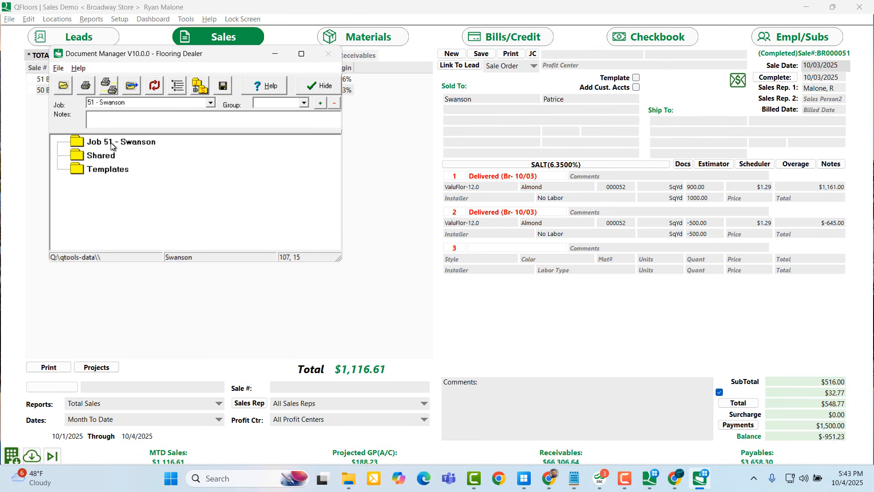
{"action": "right_click", "coordinate": [111, 146]}
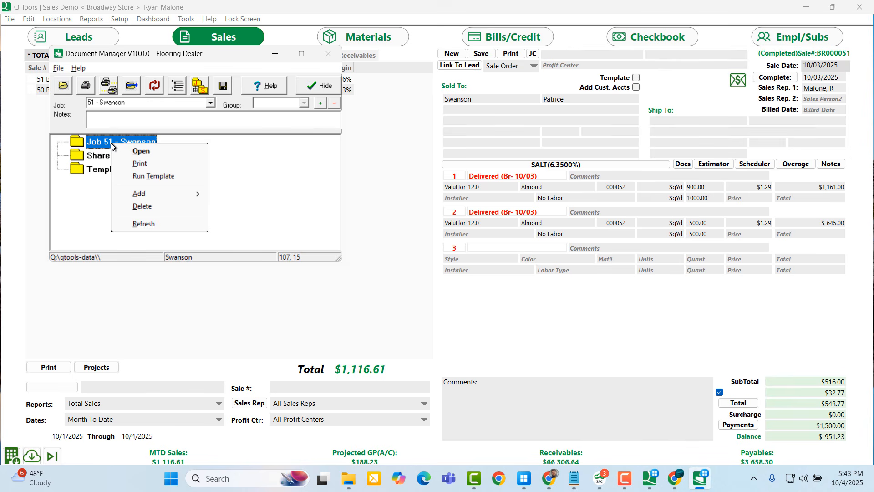
{"action": "mouse_move", "coordinate": [156, 193]}
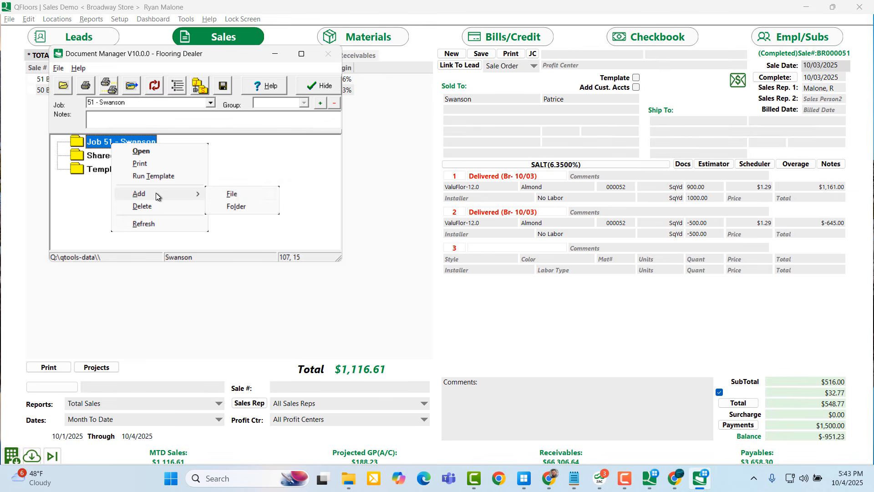
{"action": "left_click", "coordinate": [232, 194]}
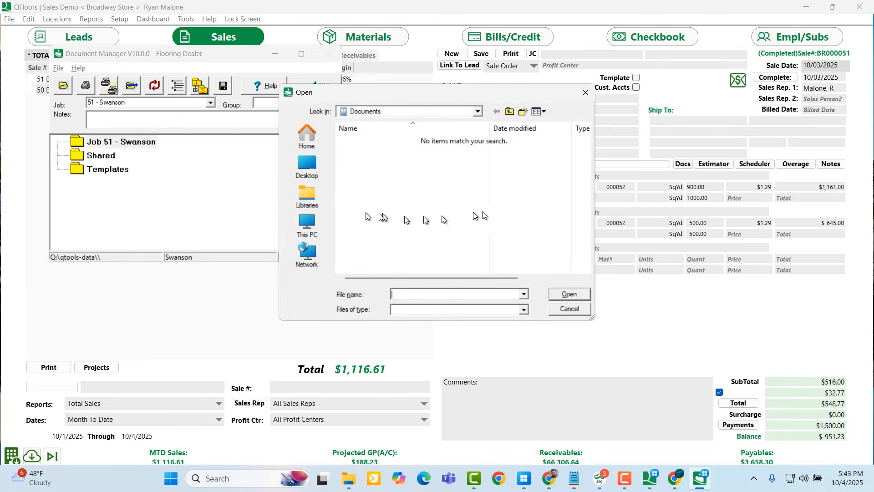
Browse to _QFX Not Cloud on CHADLENOVO16's C drive, then close the Open dialog and Document Manager
{"action": "left_click", "coordinate": [313, 230]}
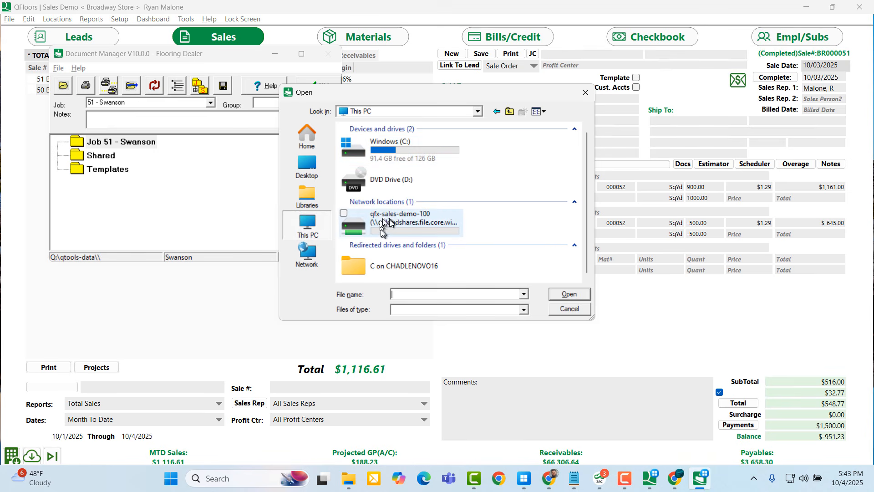
{"action": "double_click", "coordinate": [408, 267]}
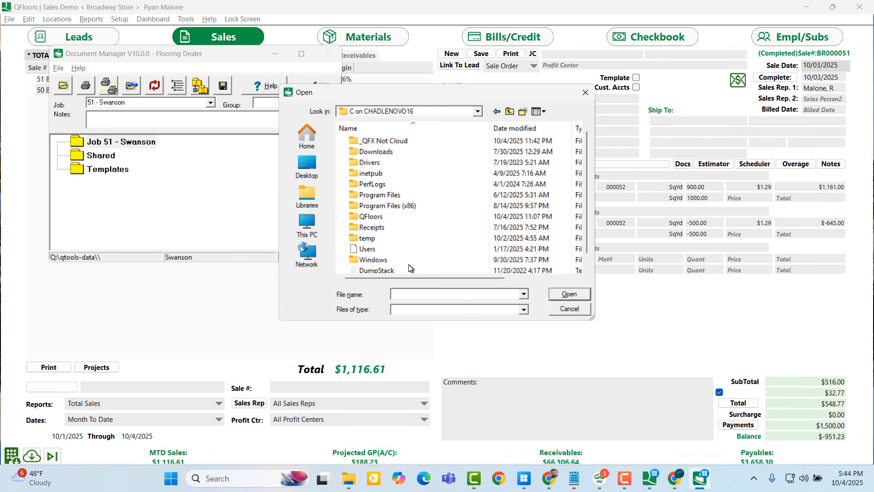
{"action": "left_click", "coordinate": [375, 144]}
{"action": "double_click", "coordinate": [375, 144]}
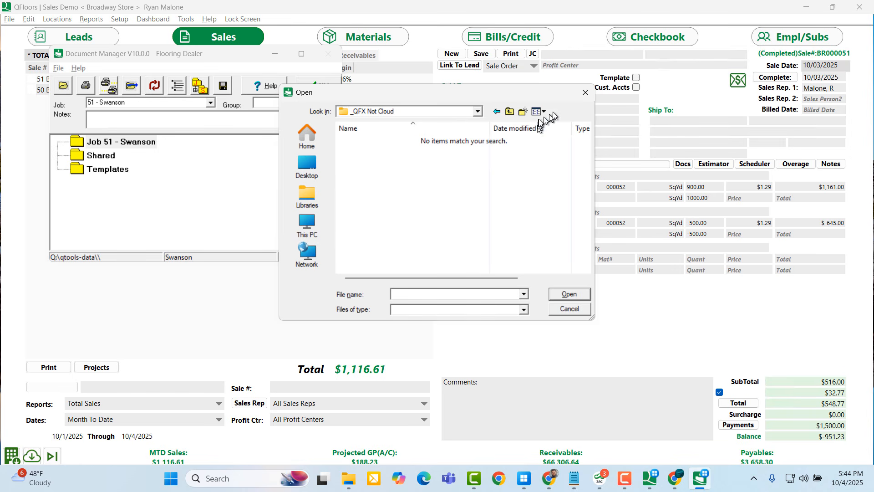
{"action": "left_click", "coordinate": [585, 96]}
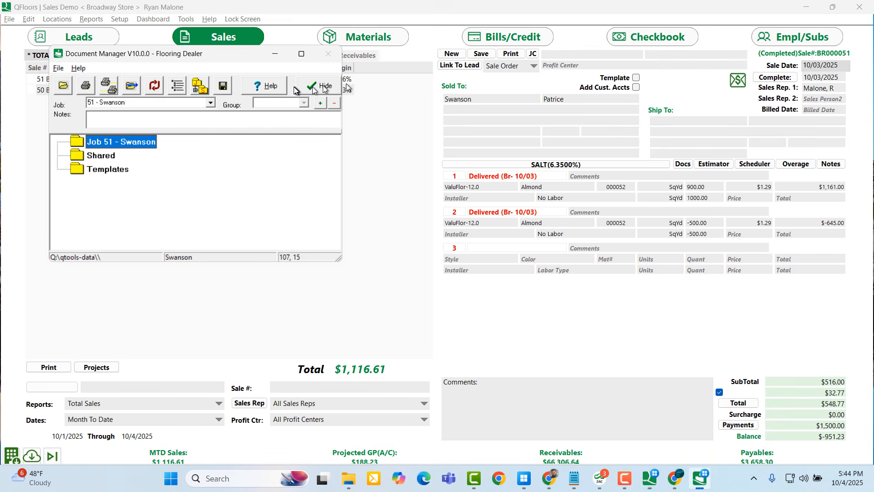
{"action": "left_click", "coordinate": [274, 54]}
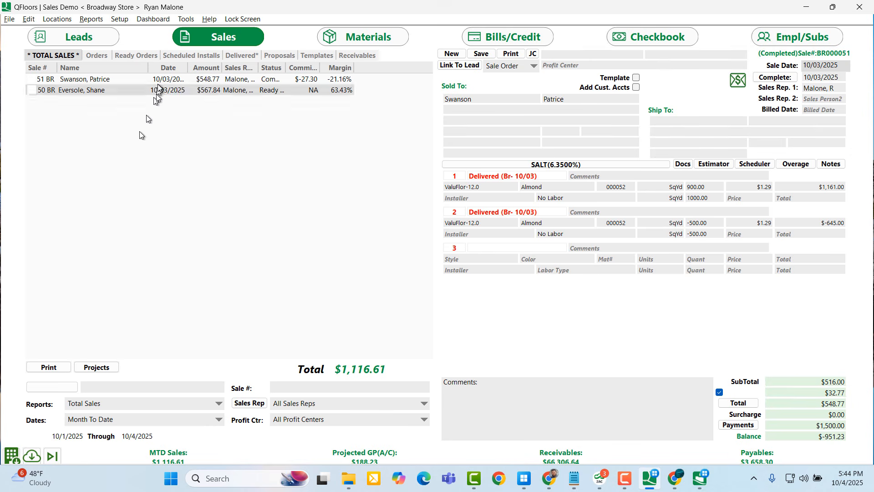
Save the sales list export as Export_10-04-2025.csv in C:\_QFX Not Cloud on CHADLENOVO16
{"action": "left_click", "coordinate": [48, 367]}
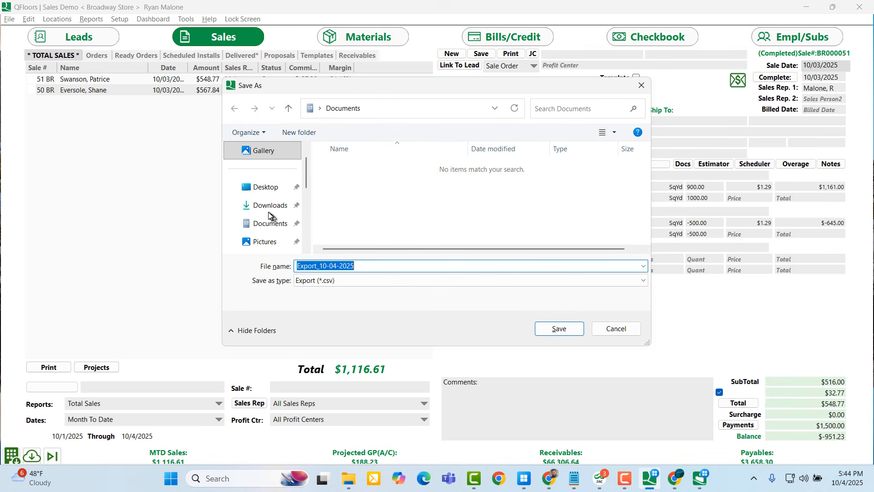
{"action": "left_click_drag", "start_coordinate": [305, 178], "coordinate": [302, 230]}
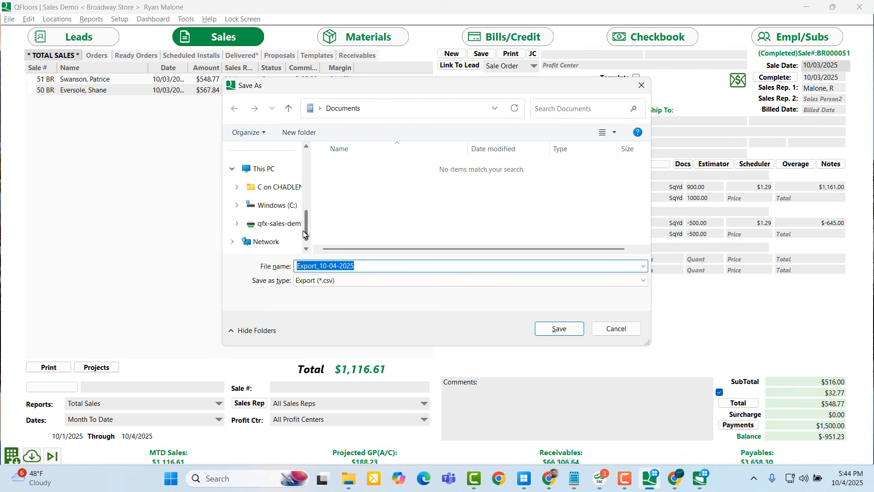
{"action": "left_click", "coordinate": [276, 192]}
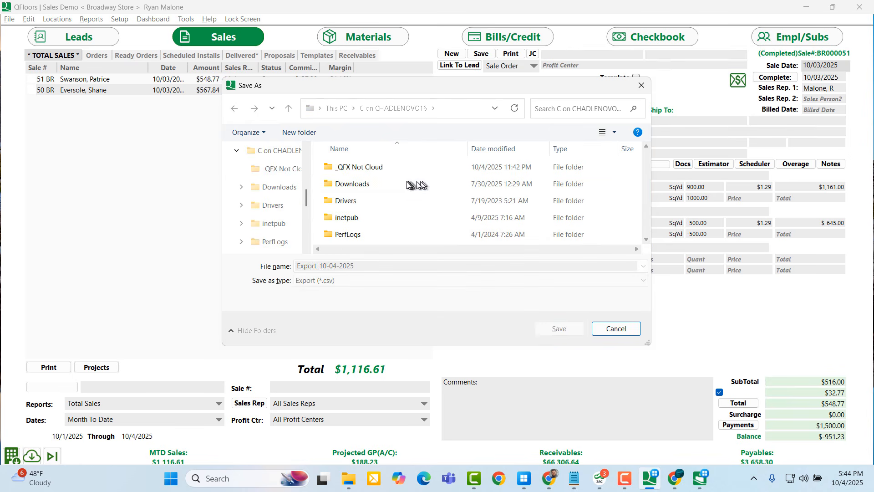
{"action": "left_click", "coordinate": [360, 171]}
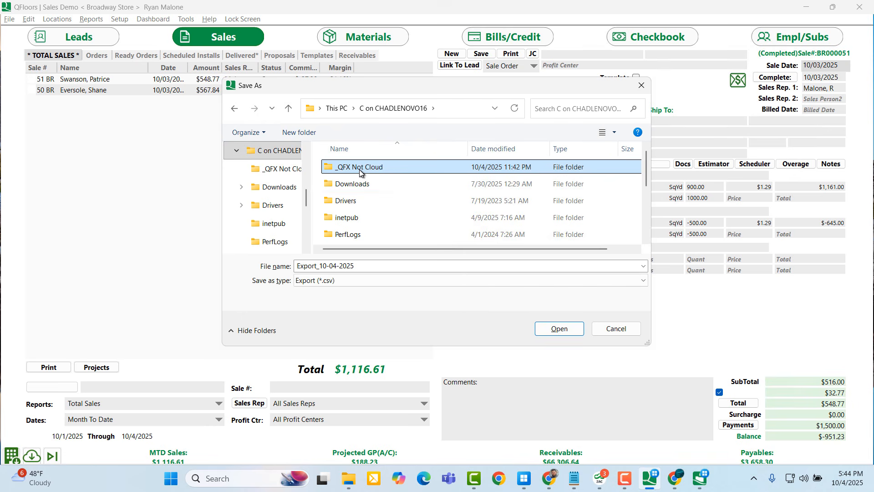
{"action": "double_click", "coordinate": [359, 168]}
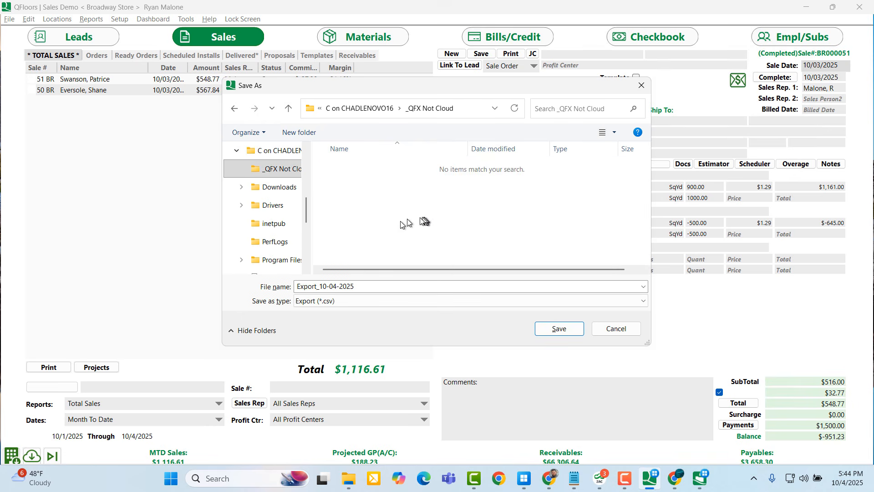
{"action": "left_click", "coordinate": [558, 329]}
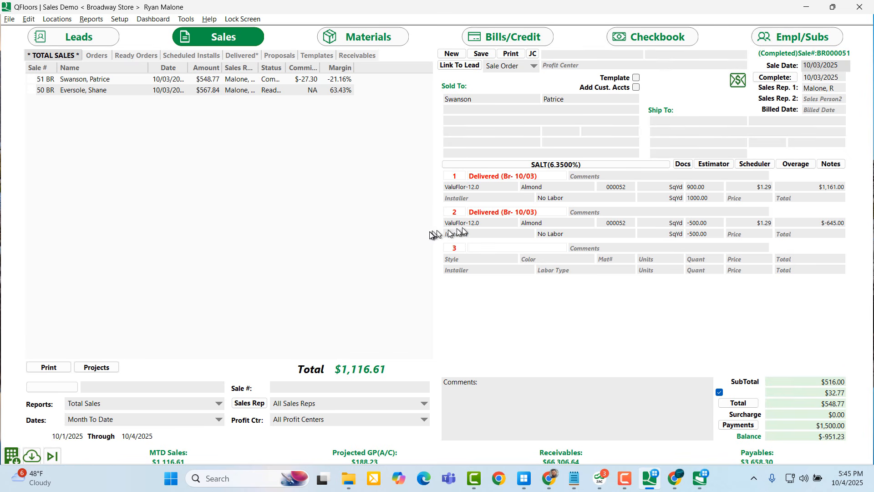
Check in File Explorer that the 1 KB Export_10-04-2025.csv is in _QFX Not Cloud
{"action": "left_click", "coordinate": [348, 478]}
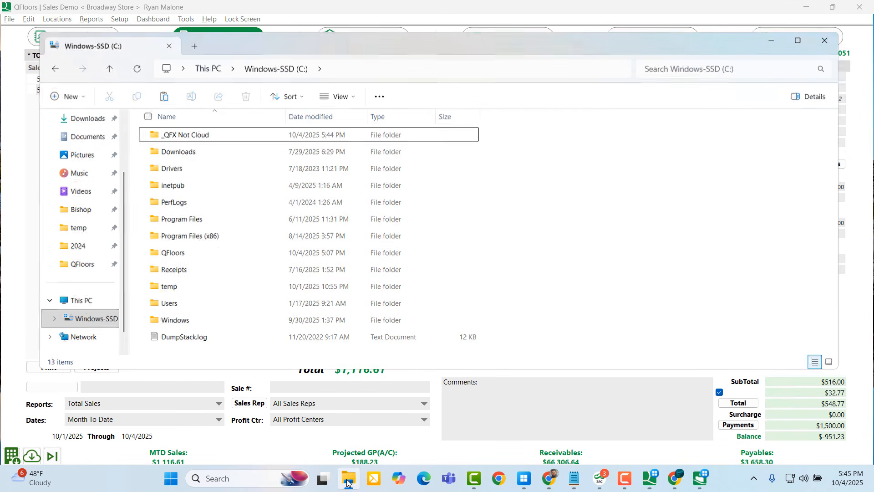
{"action": "double_click", "coordinate": [216, 136]}
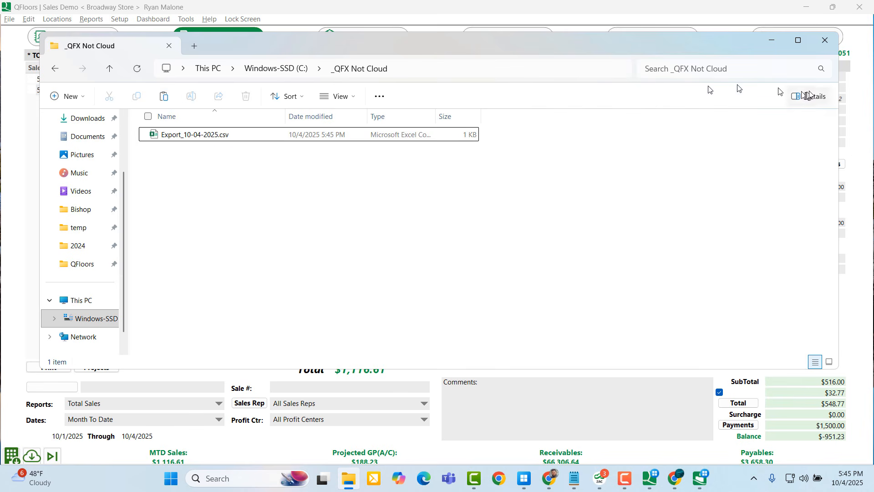
{"action": "left_click", "coordinate": [773, 46]}
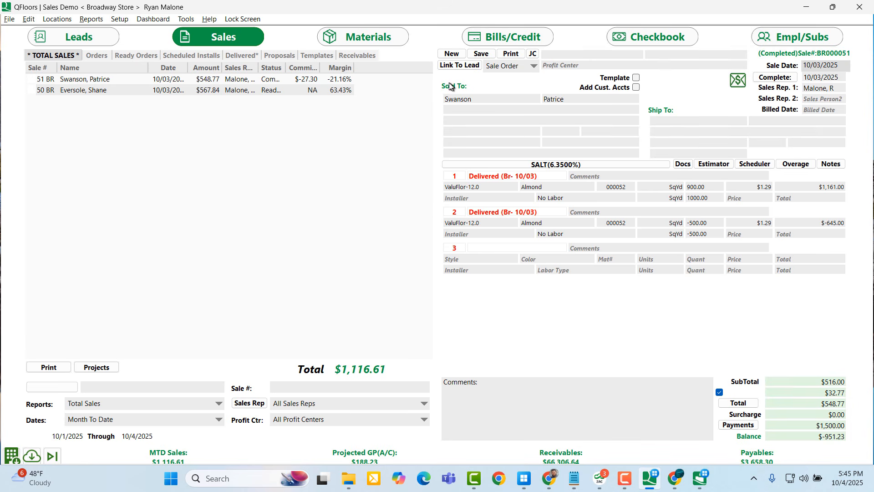
Open sale 51's invoice in Reporter and print it to Microsoft Print to PDF
{"action": "left_click", "coordinate": [510, 55]}
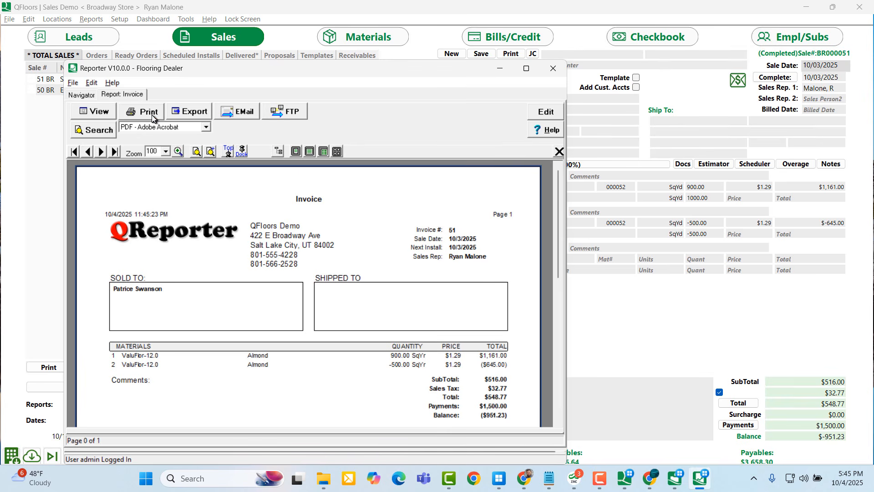
{"action": "left_click", "coordinate": [151, 114]}
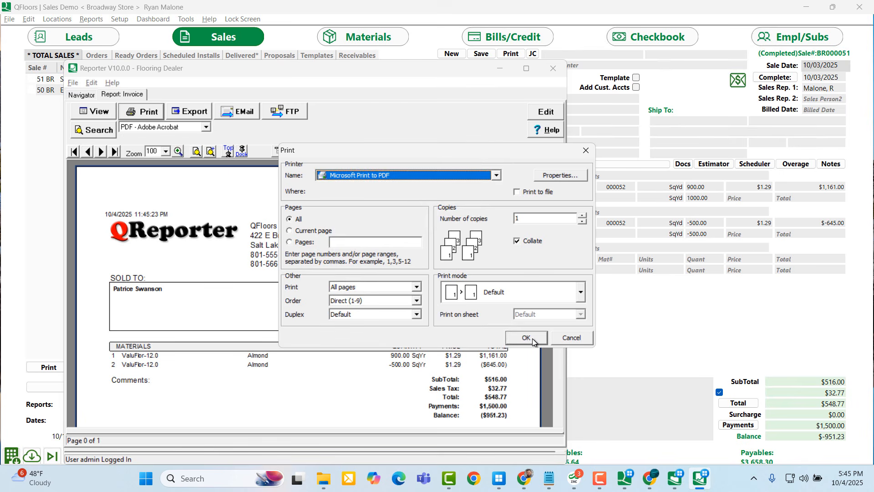
{"action": "left_click", "coordinate": [526, 338]}
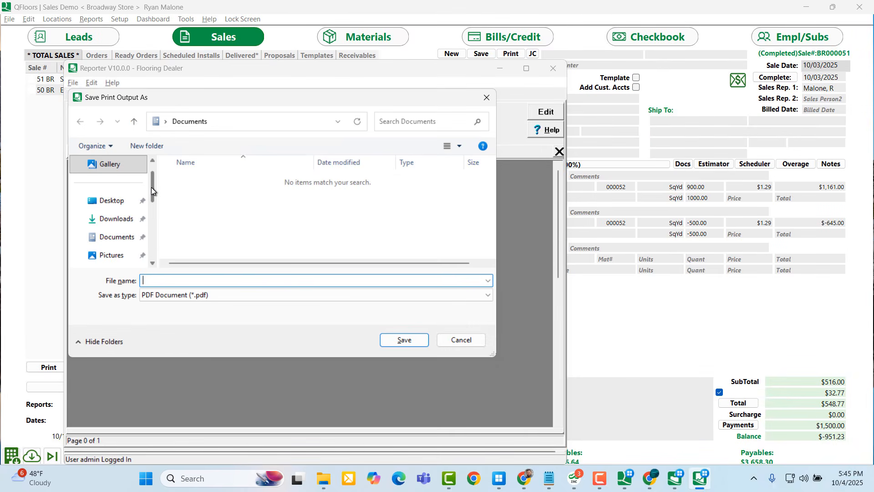
Save the PDF as 'TEst Pdg' in the _QFX Not Cloud folder on the local C drive
{"action": "left_click_drag", "start_coordinate": [152, 187], "coordinate": [153, 233]}
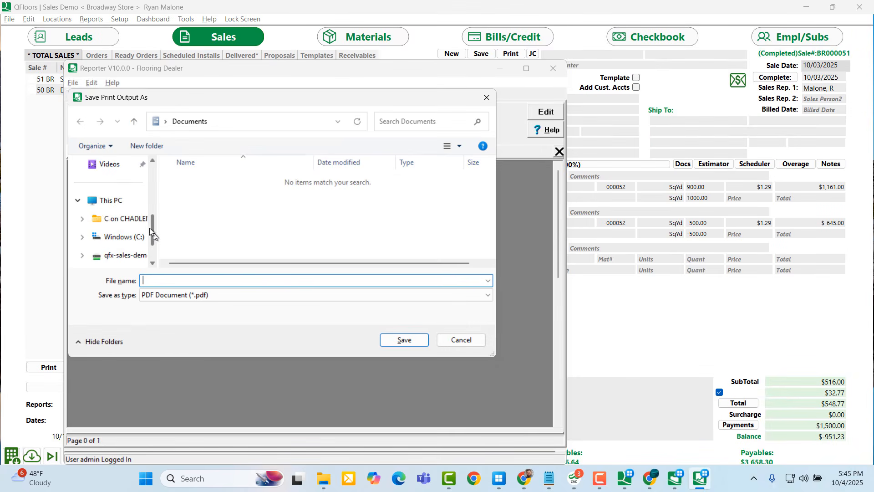
{"action": "left_click", "coordinate": [138, 220]}
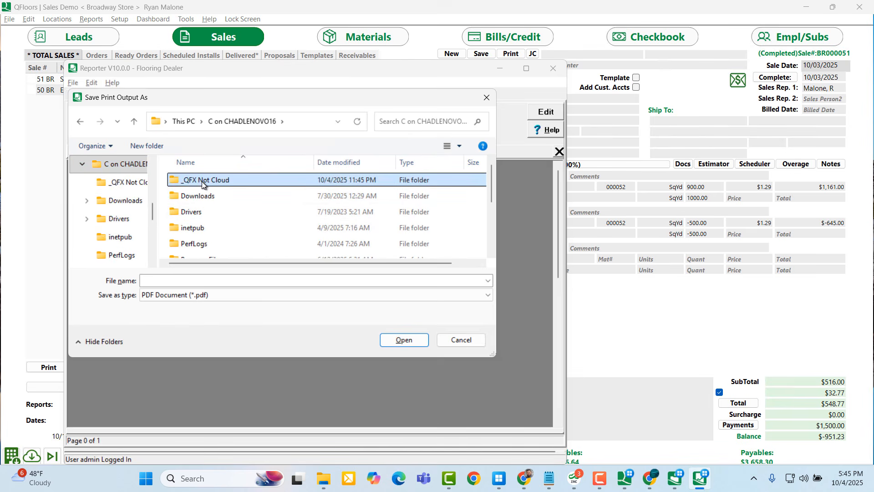
{"action": "double_click", "coordinate": [196, 181]}
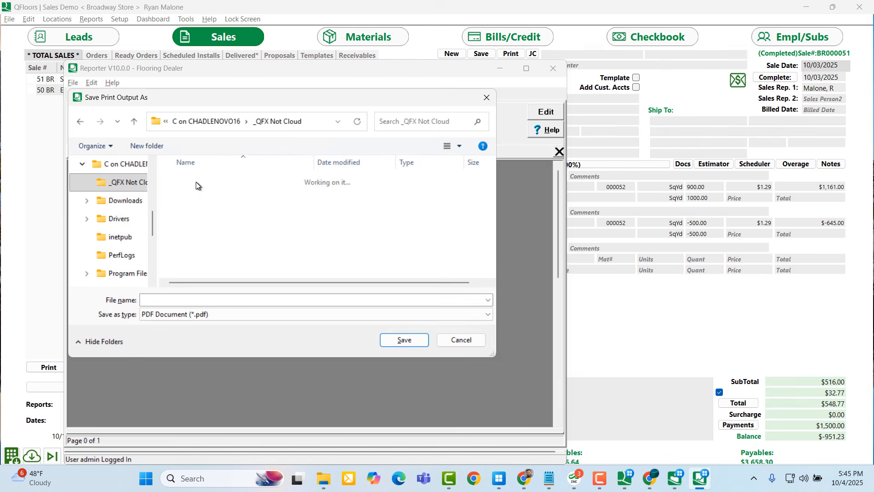
{"action": "left_click", "coordinate": [191, 299]}
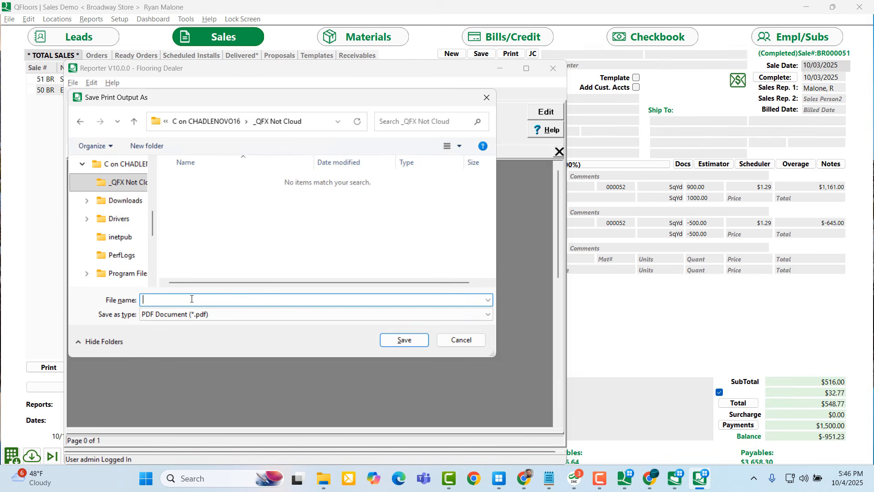
{"action": "type", "text": "TEst Pdg"}
{"action": "key", "text": "Return"}
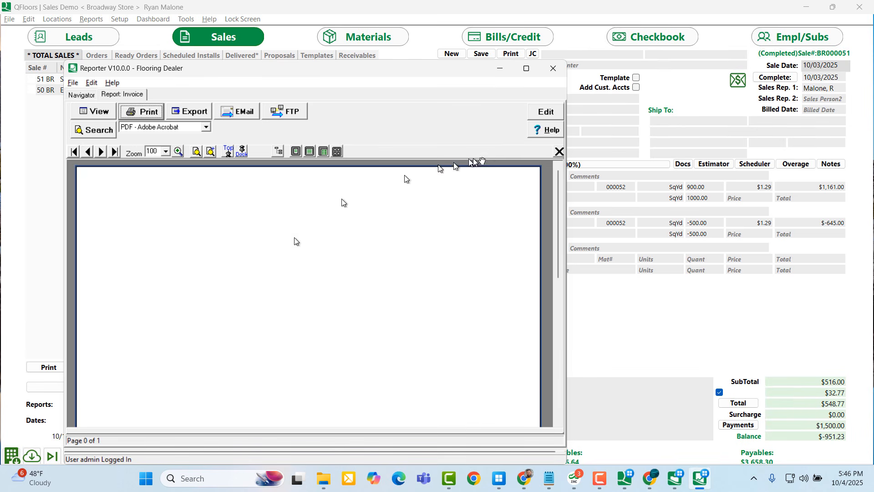
In File Manager, copy TEst Pdg.pdf from local _QFX Not Cloud to the QFX Drive Reports folder
{"action": "left_click", "coordinate": [500, 69]}
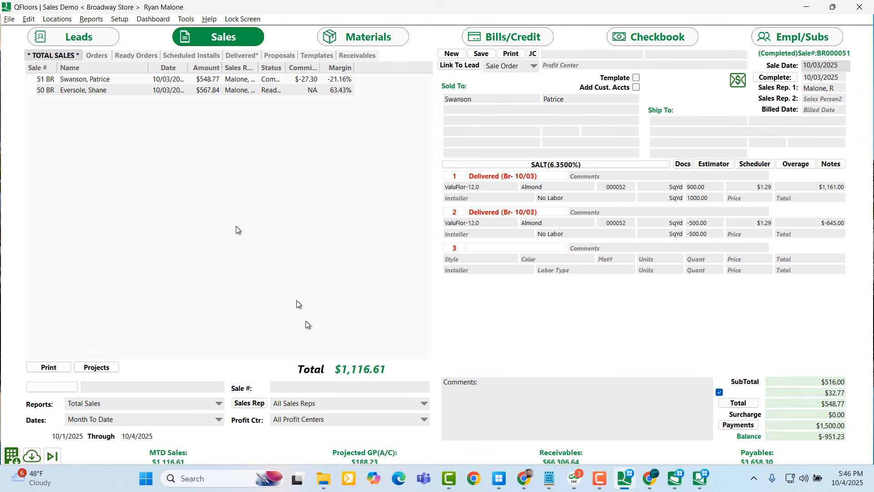
{"action": "left_click", "coordinate": [9, 20]}
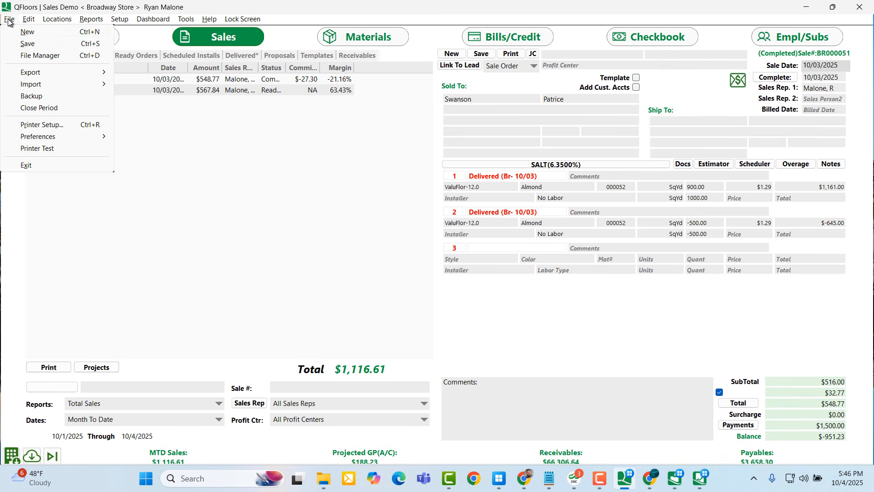
{"action": "left_click", "coordinate": [23, 56]}
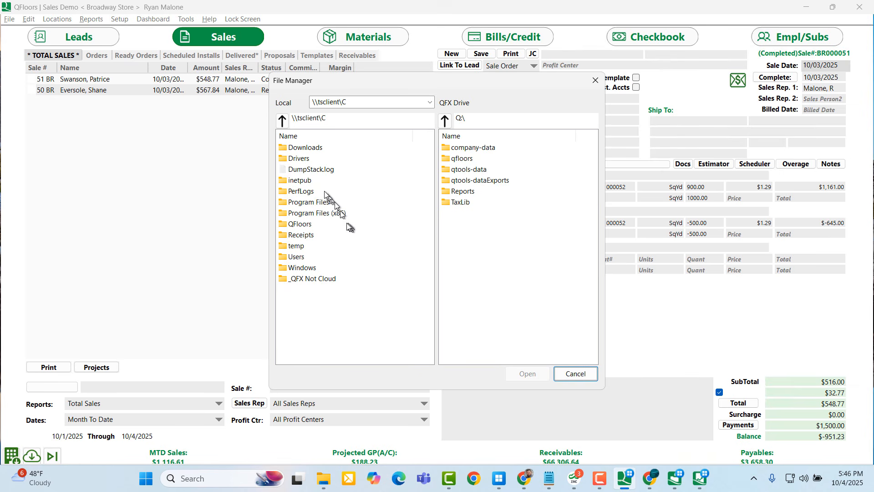
{"action": "double_click", "coordinate": [310, 282]}
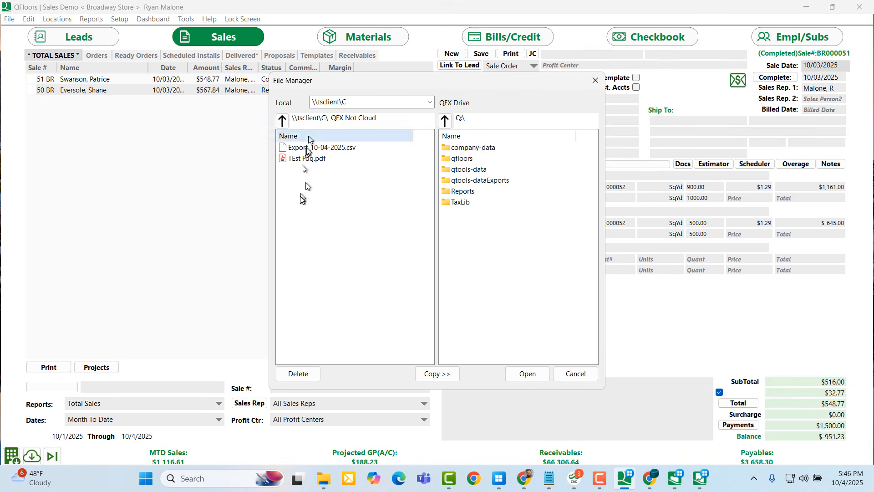
{"action": "double_click", "coordinate": [470, 193]}
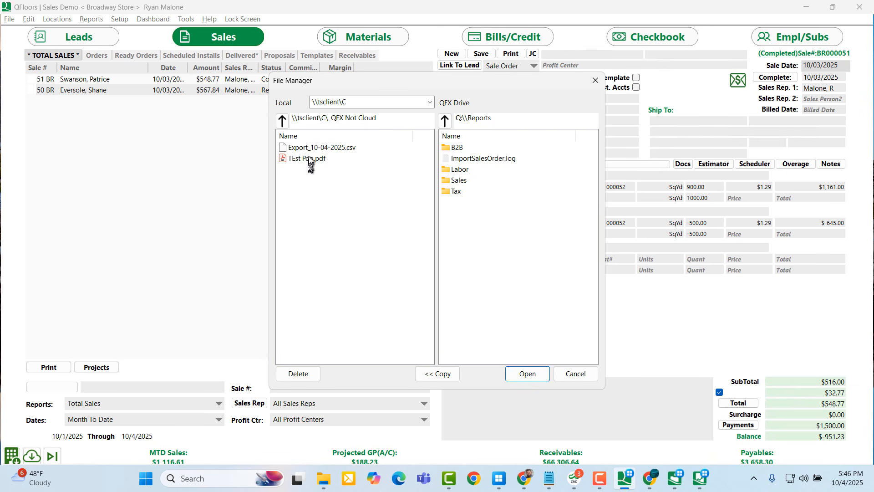
{"action": "left_click_drag", "start_coordinate": [309, 158], "coordinate": [500, 250]}
{"action": "left_click", "coordinate": [293, 162]}
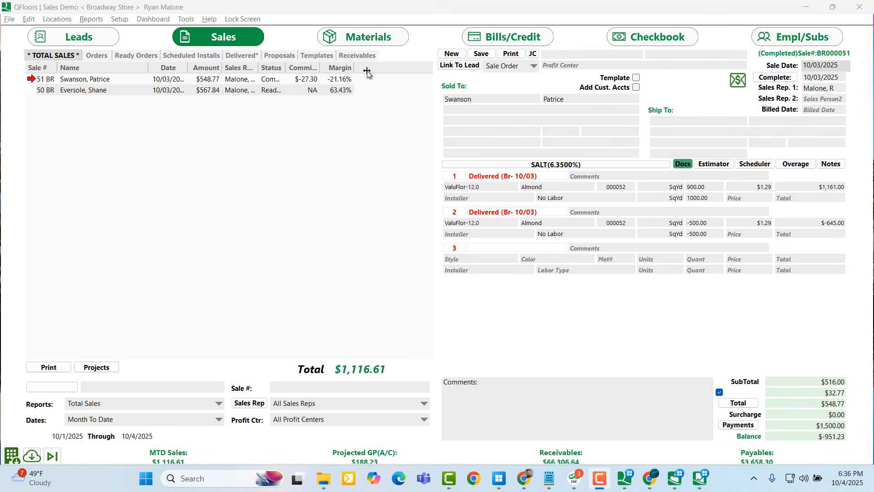
{"action": "left_click", "coordinate": [381, 38]}
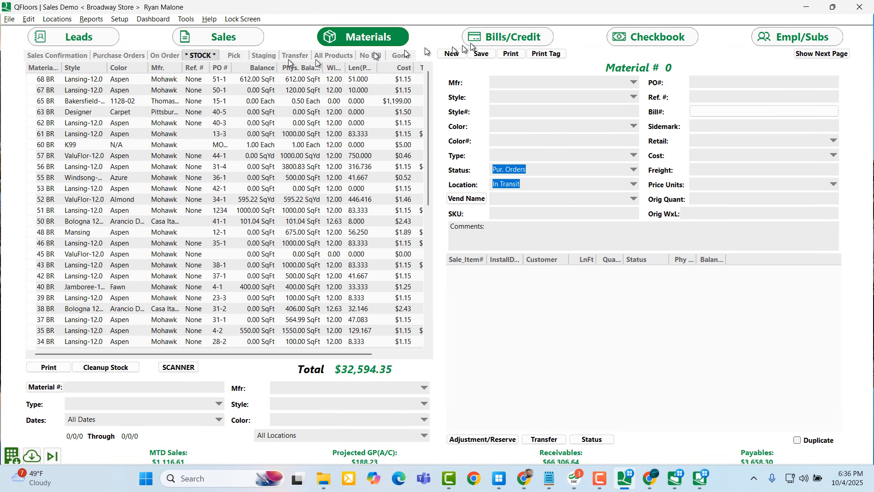
{"action": "left_click", "coordinate": [498, 40]}
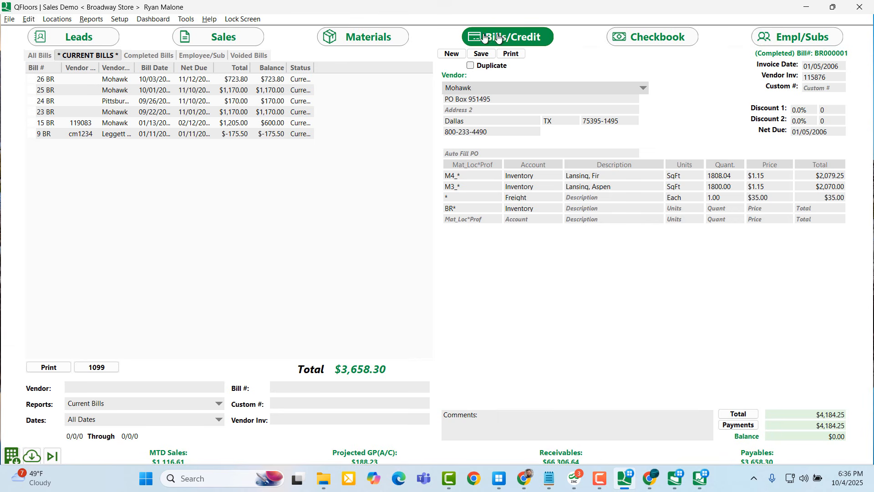
{"action": "left_click", "coordinate": [213, 38]}
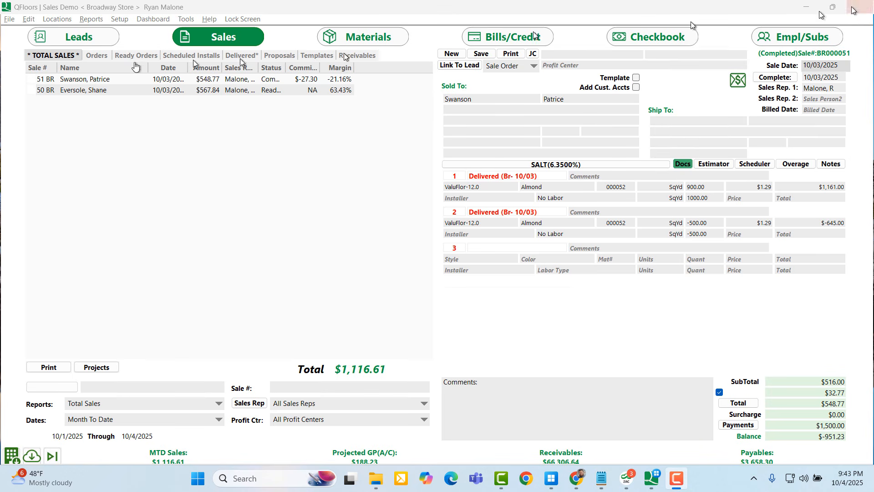
Exit QFloors X from the File menu
{"action": "left_click", "coordinate": [6, 22]}
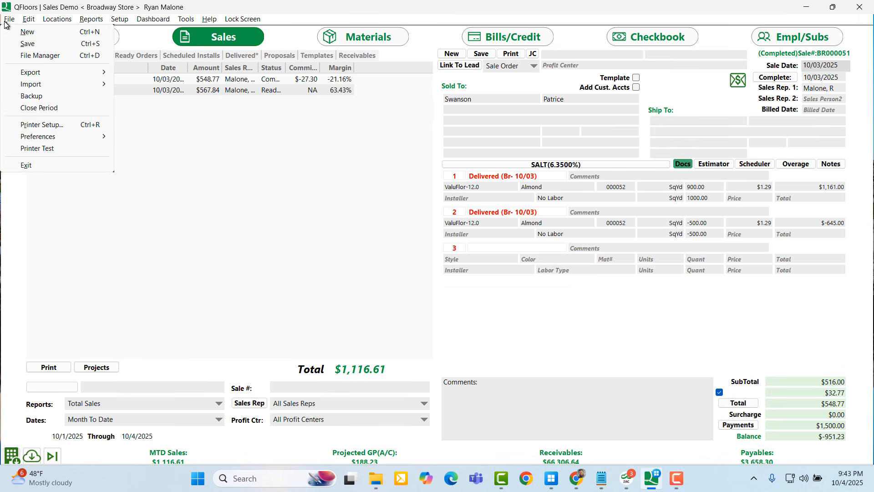
{"action": "left_click", "coordinate": [27, 165]}
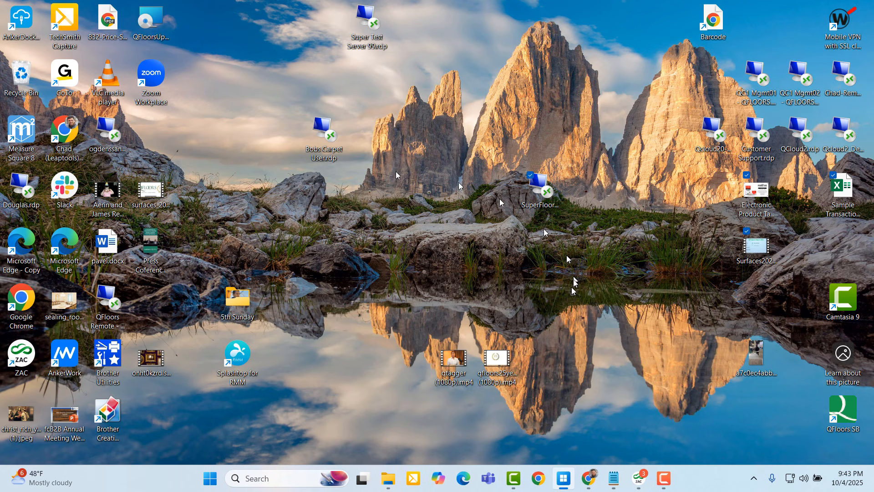